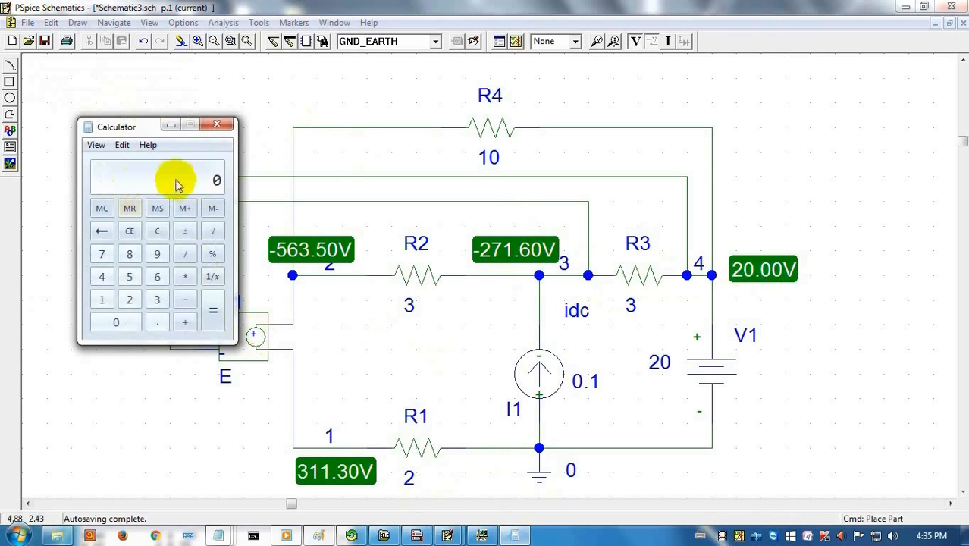
- Calculate 20 + 271.60 in the calculator for the voltage across resistor R3, between nodes 3 and 4
click(129, 299)
click(121, 323)
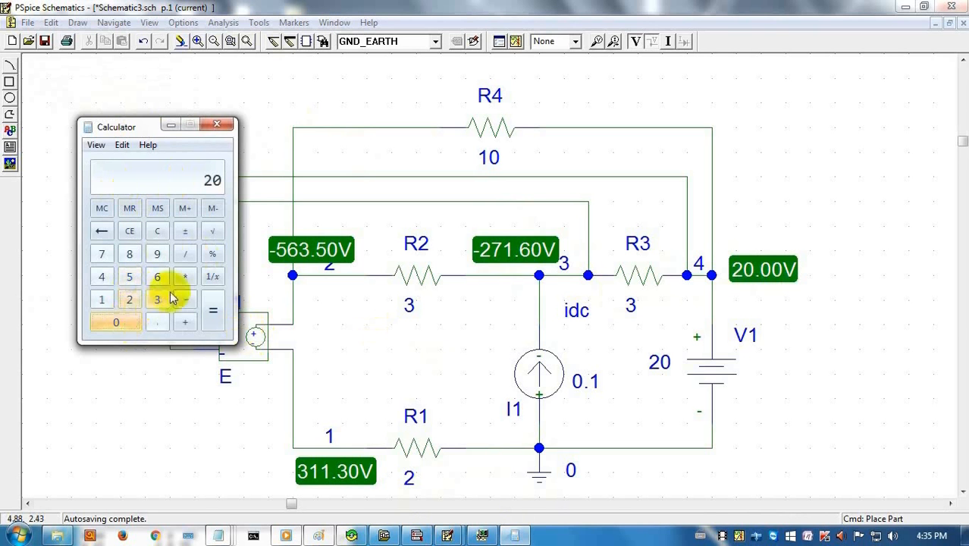
click(129, 299)
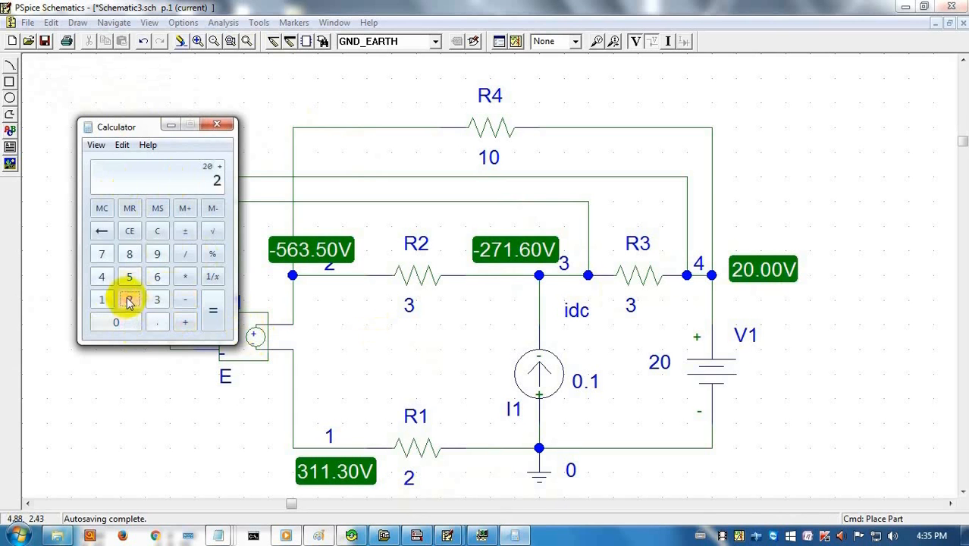
click(99, 254)
click(102, 300)
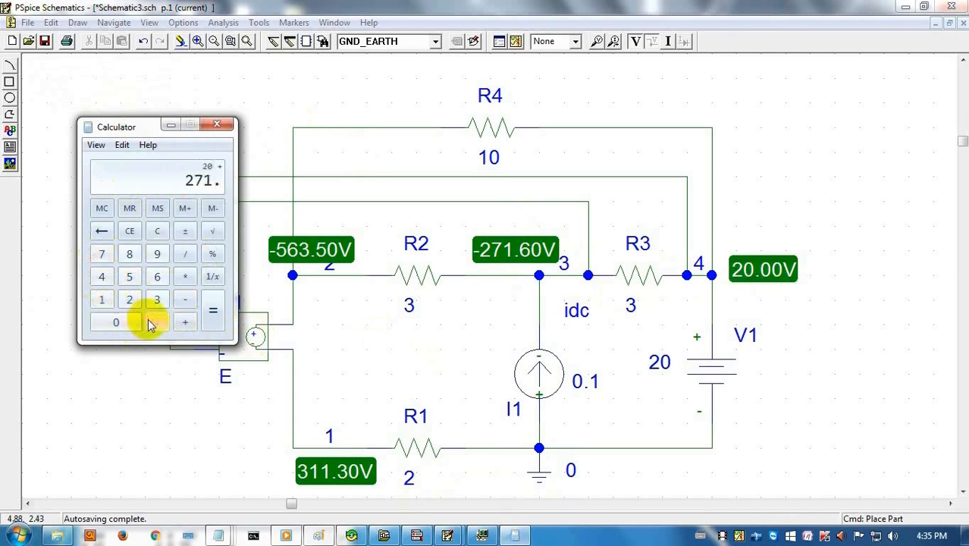
click(152, 276)
click(125, 322)
click(213, 316)
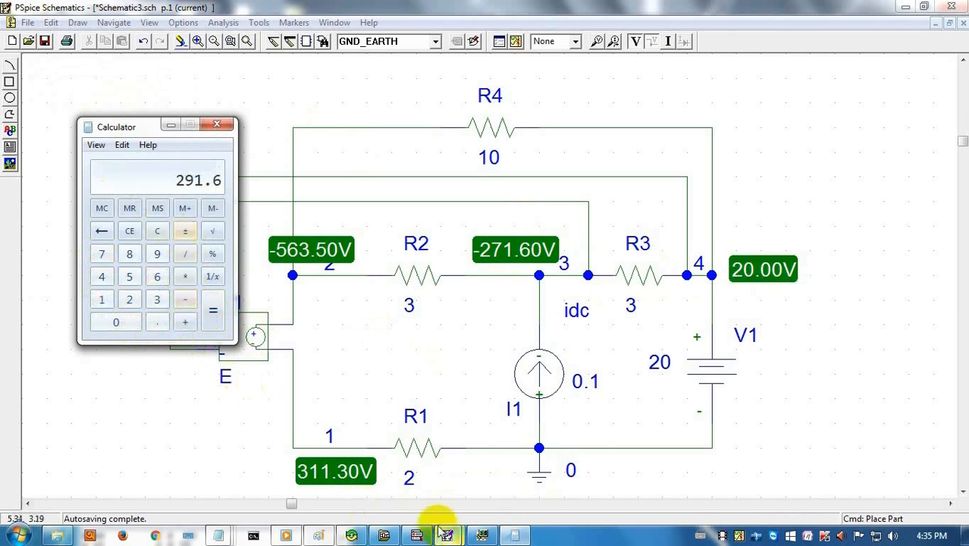
- Check the dependent source's gain on the circuit drawing in Paint, and back in PSpice Schematics multiply the calculator's result by 3
click(325, 531)
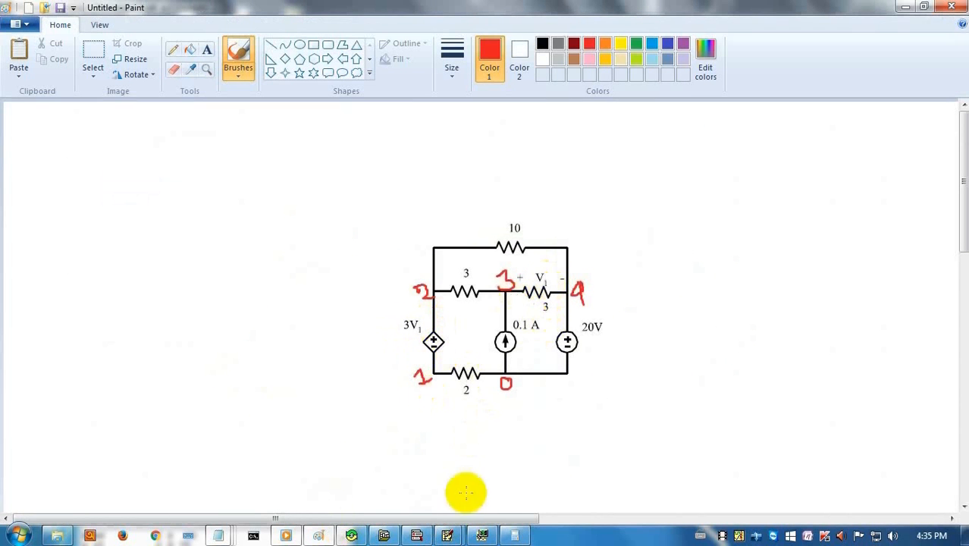
mouse_move(463, 536)
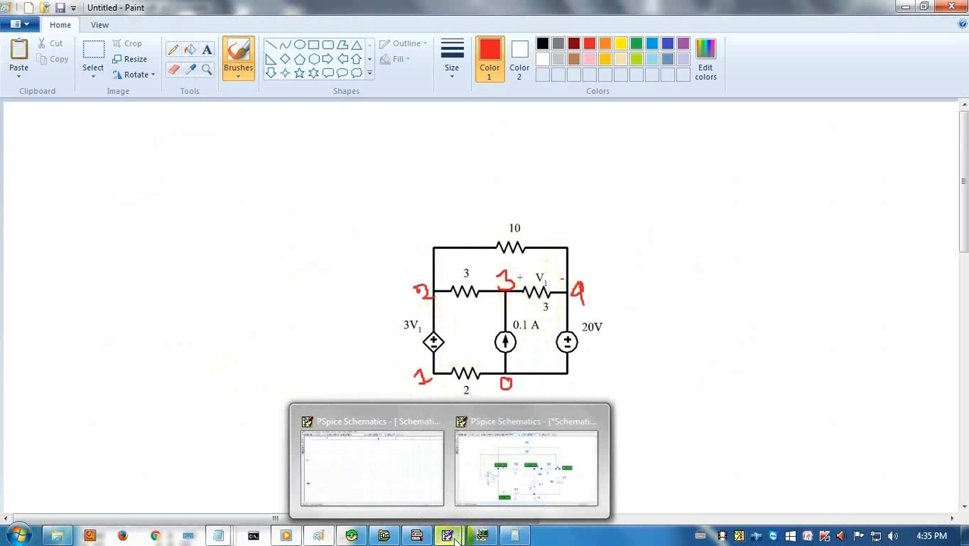
click(551, 455)
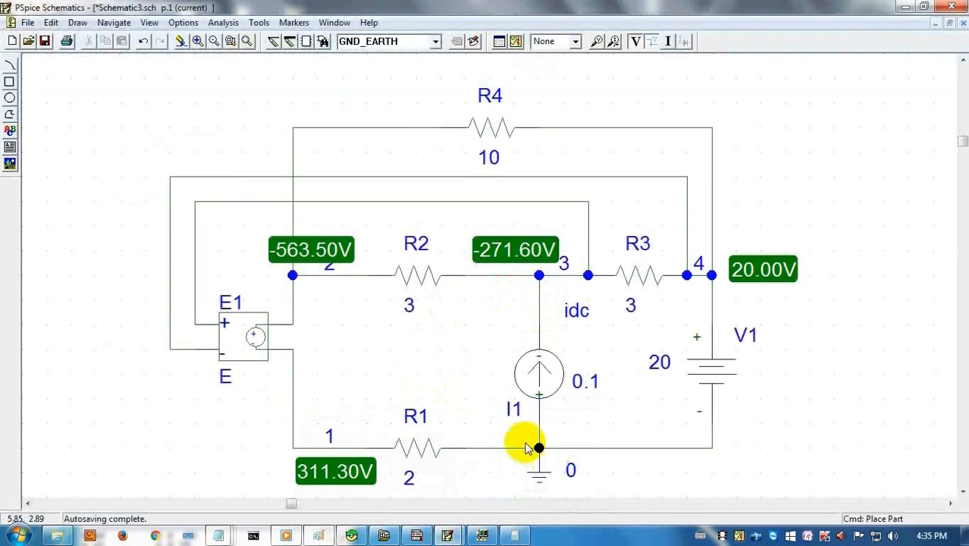
click(515, 535)
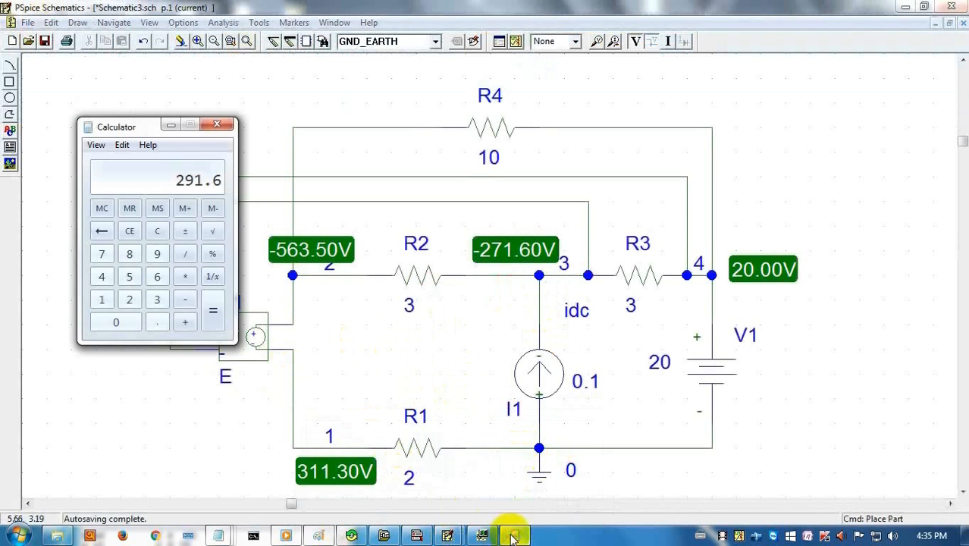
click(184, 276)
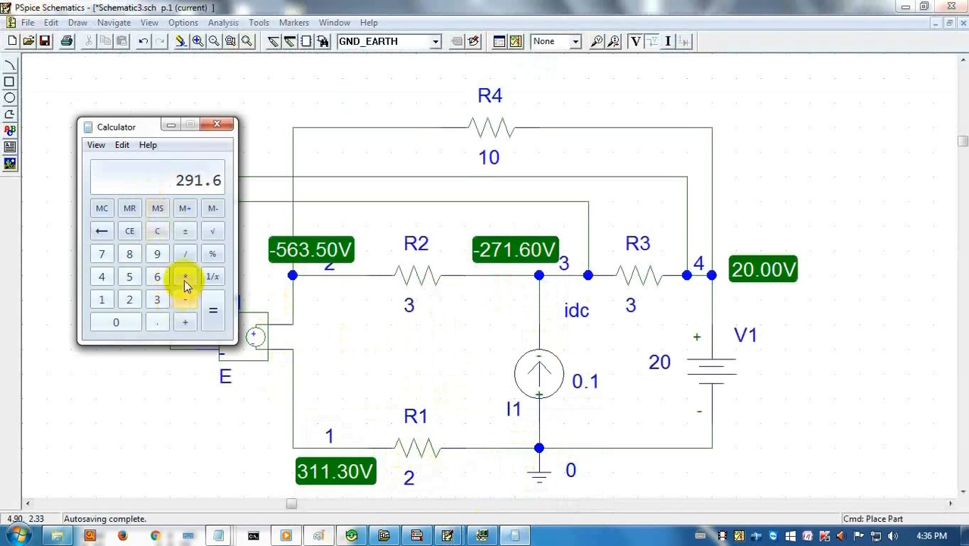
click(157, 299)
click(212, 311)
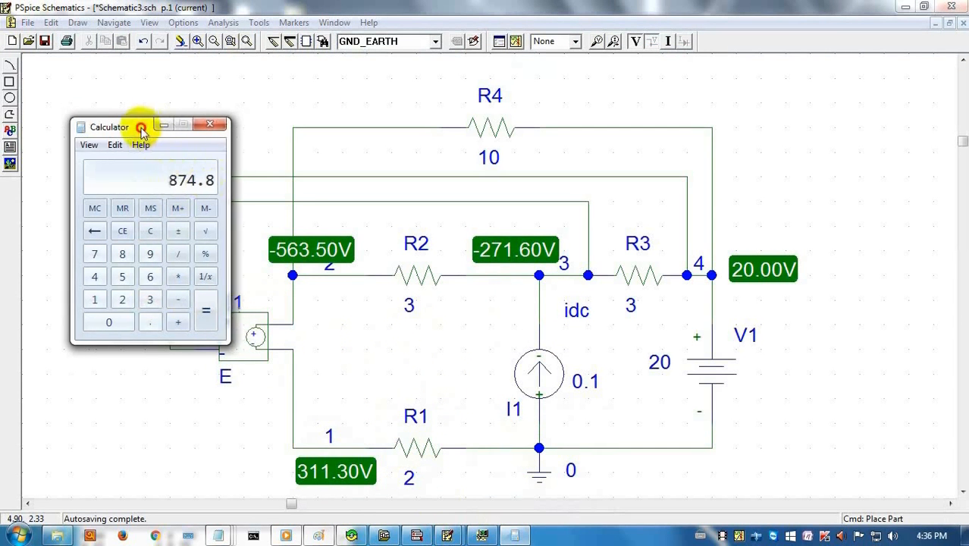
- Move the calculator clear of source E1, and replace its entry with node 2's voltage magnitude, 563.50
drag(136, 125, 78, 125)
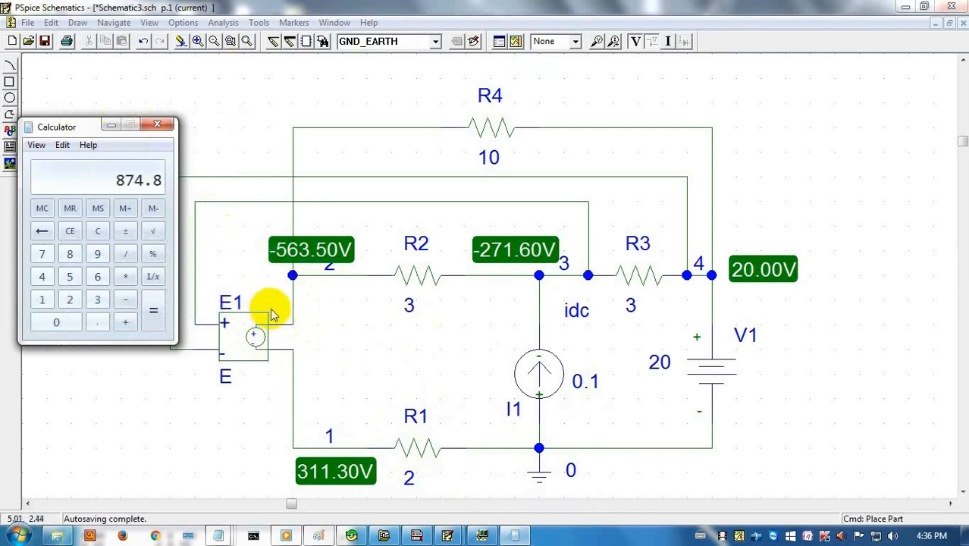
click(70, 231)
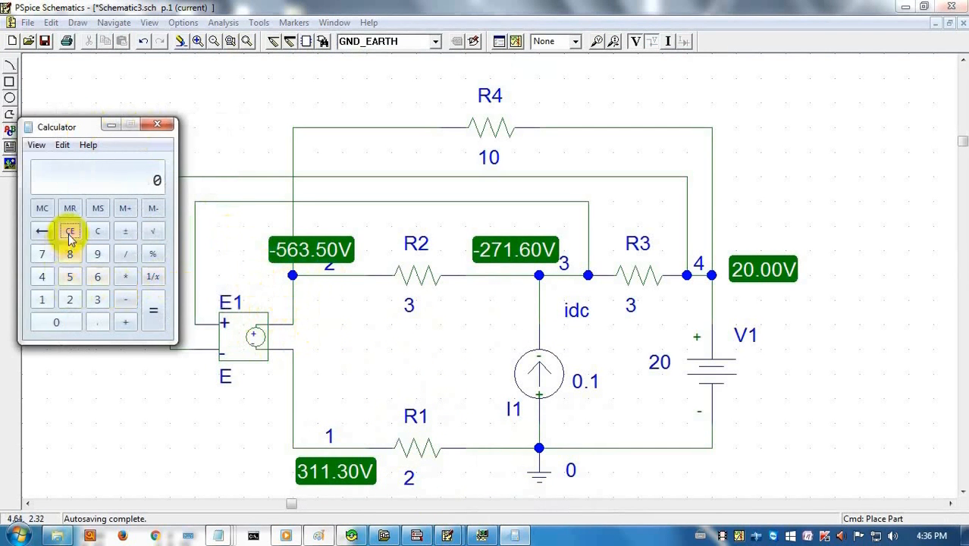
click(294, 257)
click(70, 276)
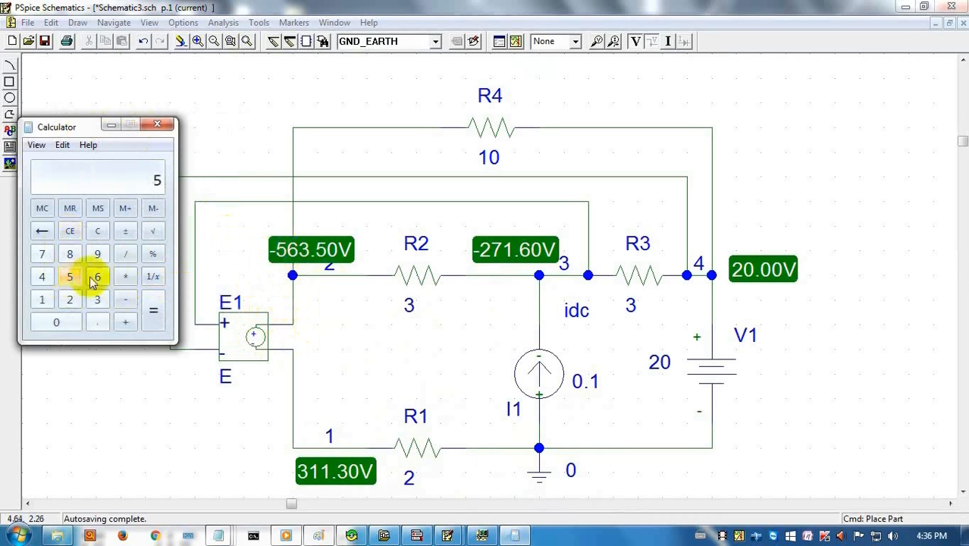
click(97, 276)
click(98, 299)
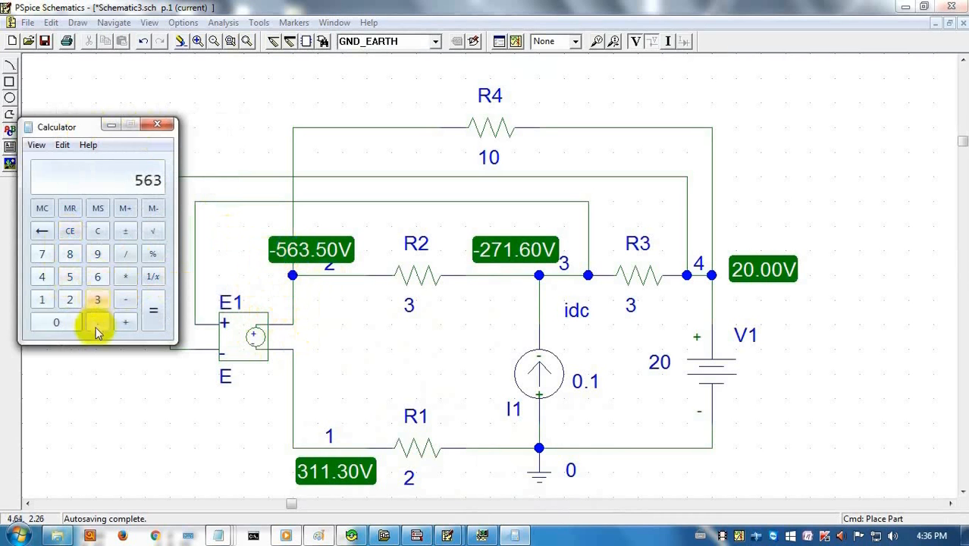
click(96, 323)
click(70, 276)
click(61, 322)
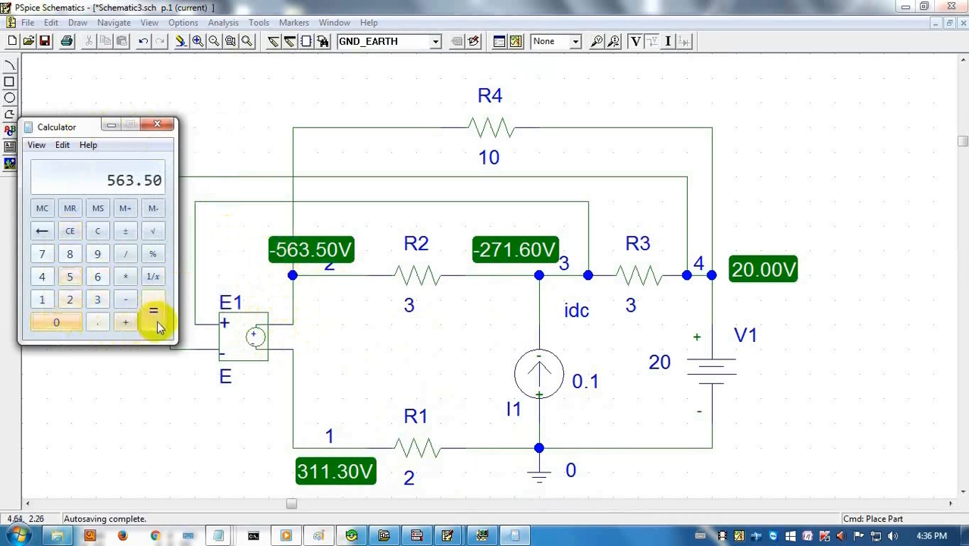
- Add node 1's voltage, 311.30, to the entered value and close the calculator
click(125, 323)
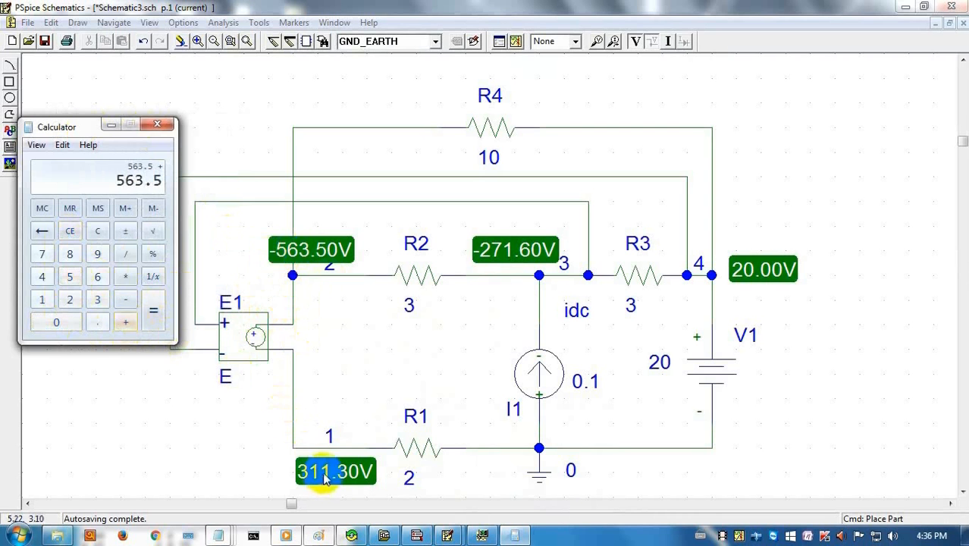
click(97, 301)
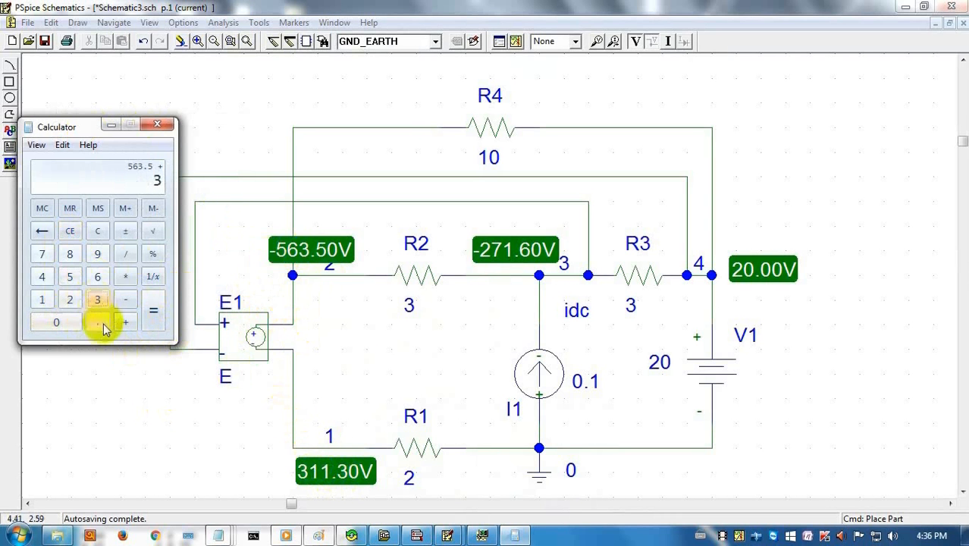
click(97, 322)
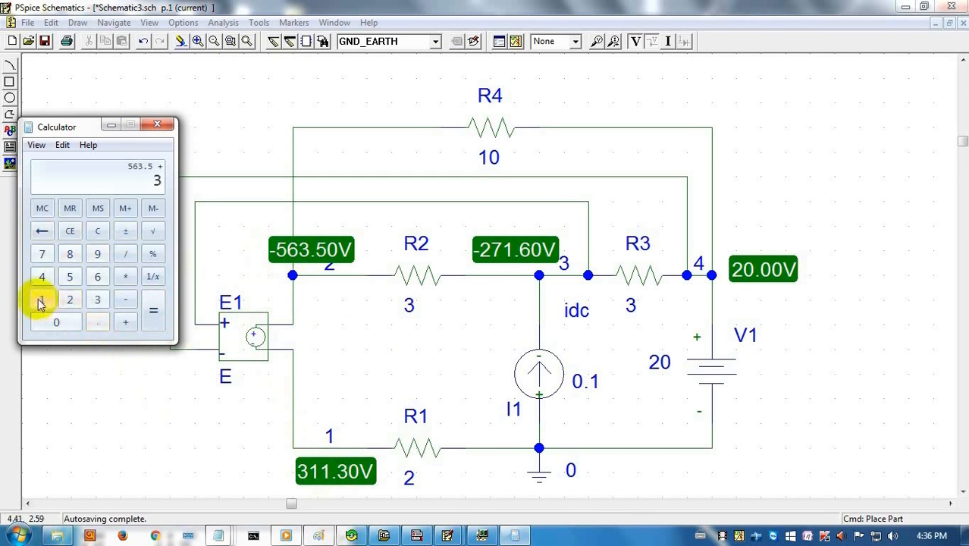
click(97, 322)
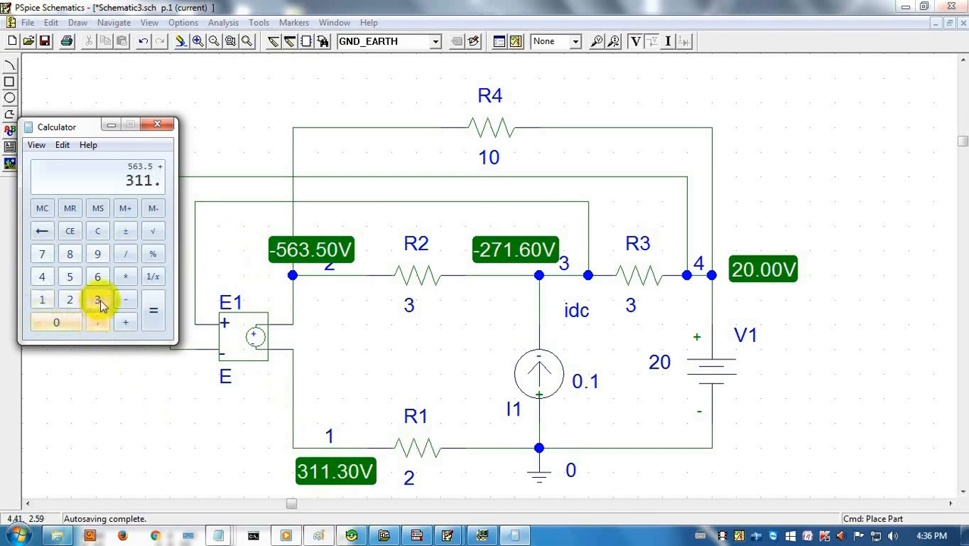
click(59, 321)
click(154, 312)
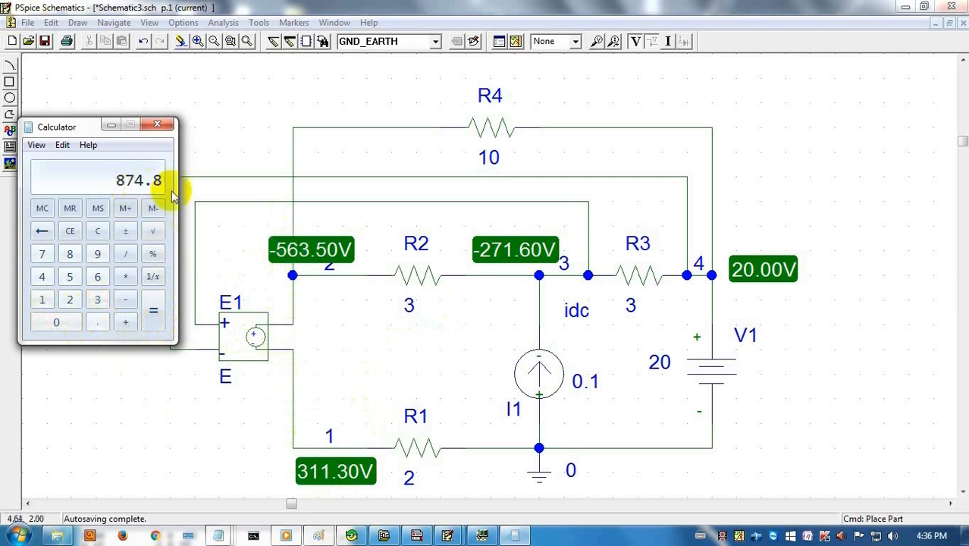
click(158, 126)
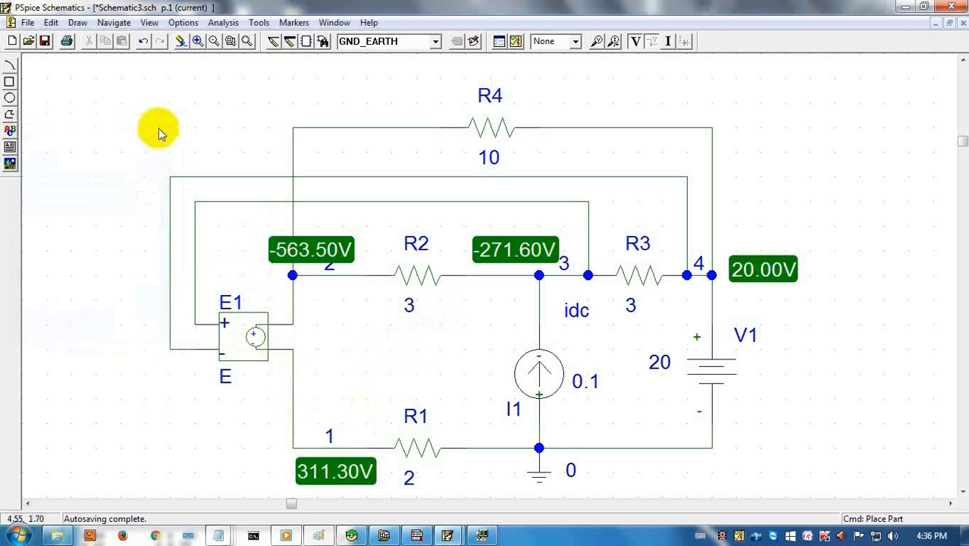
- Examine the schematic's netlist, including the node and gain entries of source E1, and minimize the netlist window
click(259, 23)
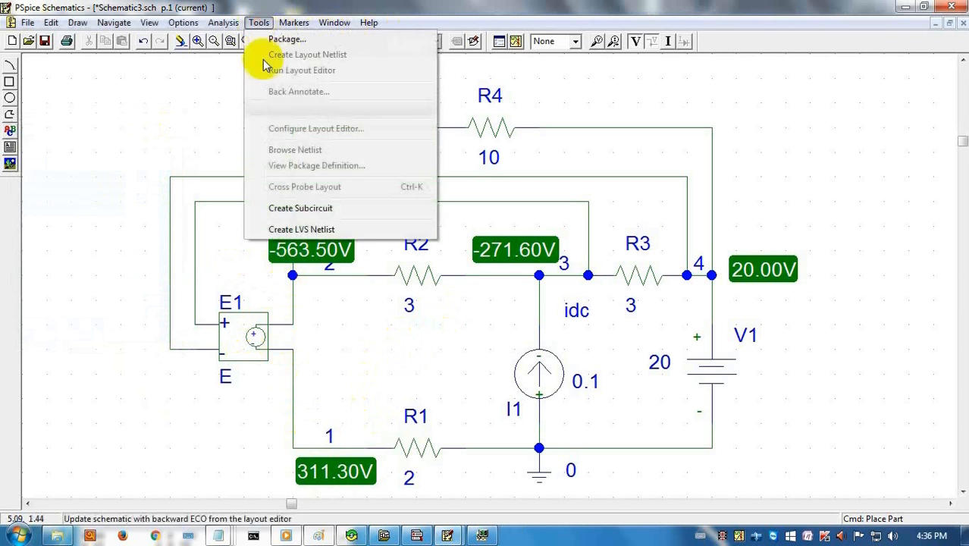
mouse_move(220, 26)
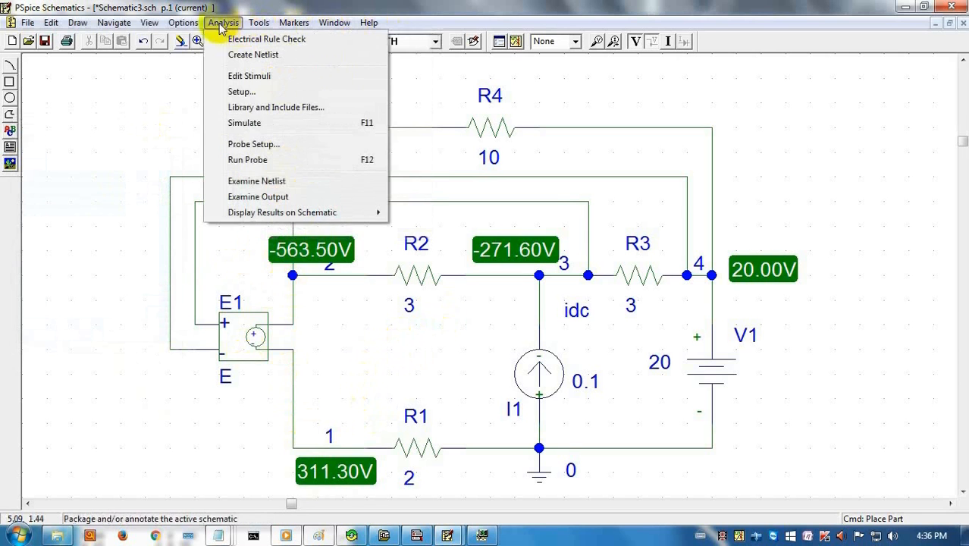
click(273, 182)
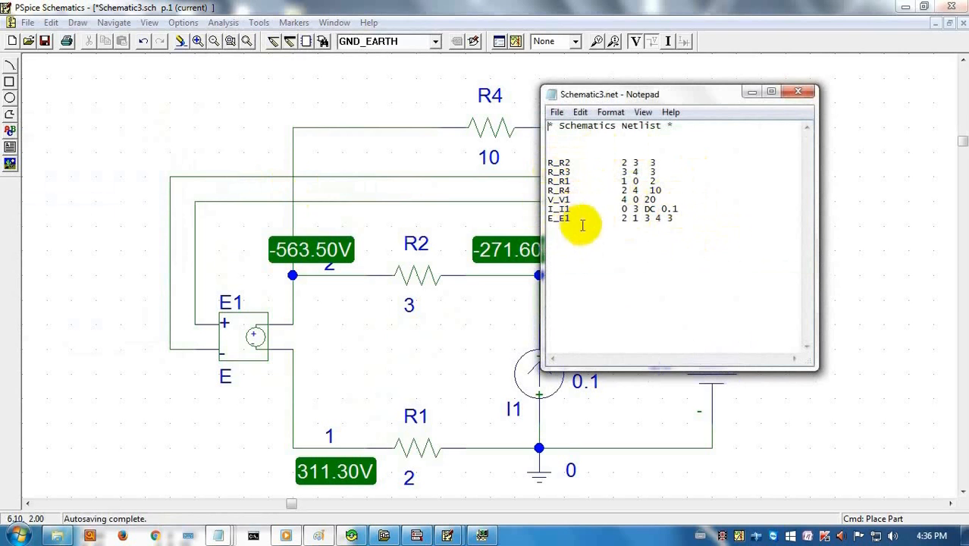
click(749, 92)
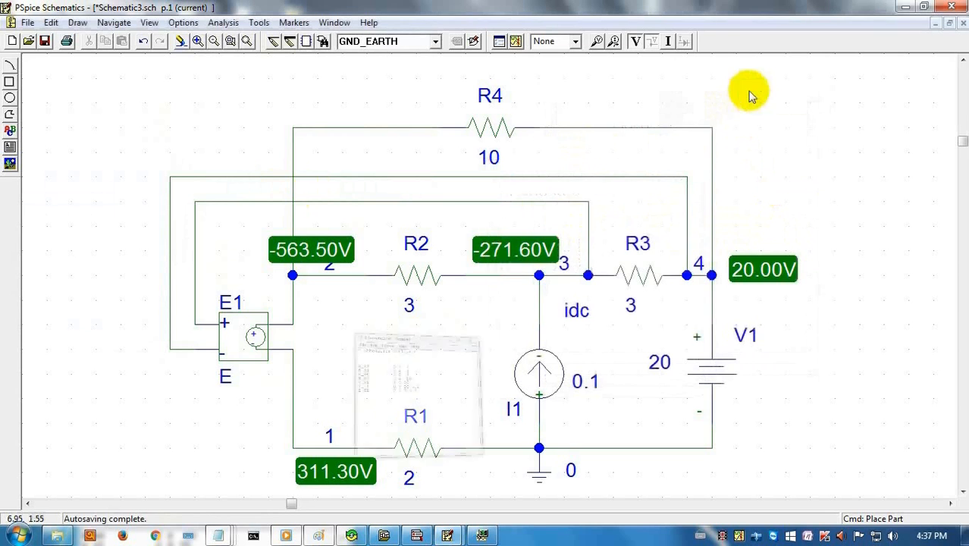
- Delete source E1 and place one G part, rotated 180 degrees, with its output pins on the open wire ends at nodes 1 and 2
click(254, 340)
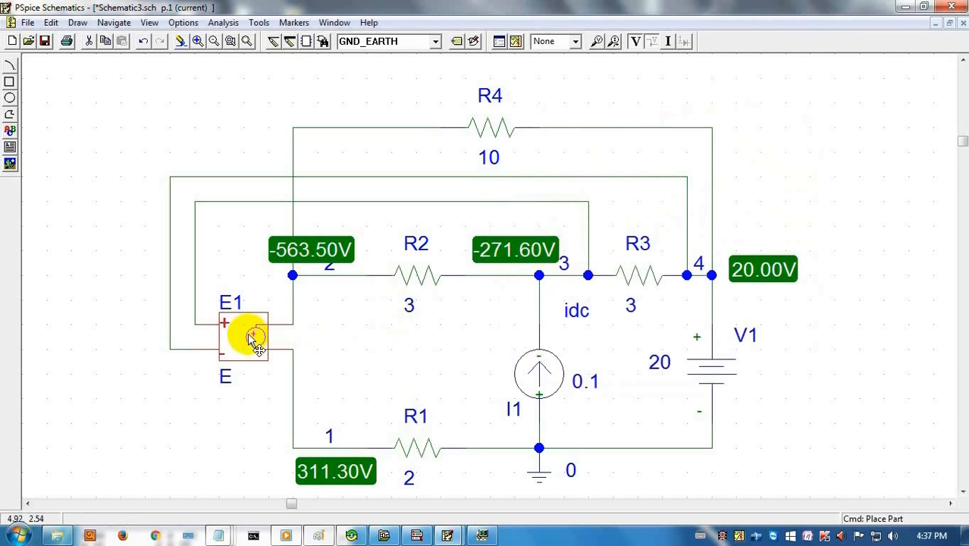
key(Delete)
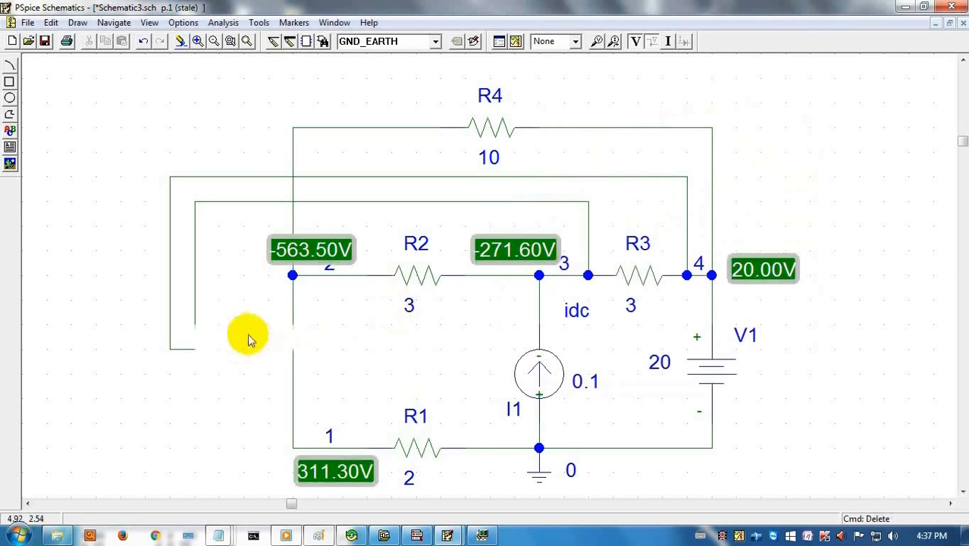
click(437, 41)
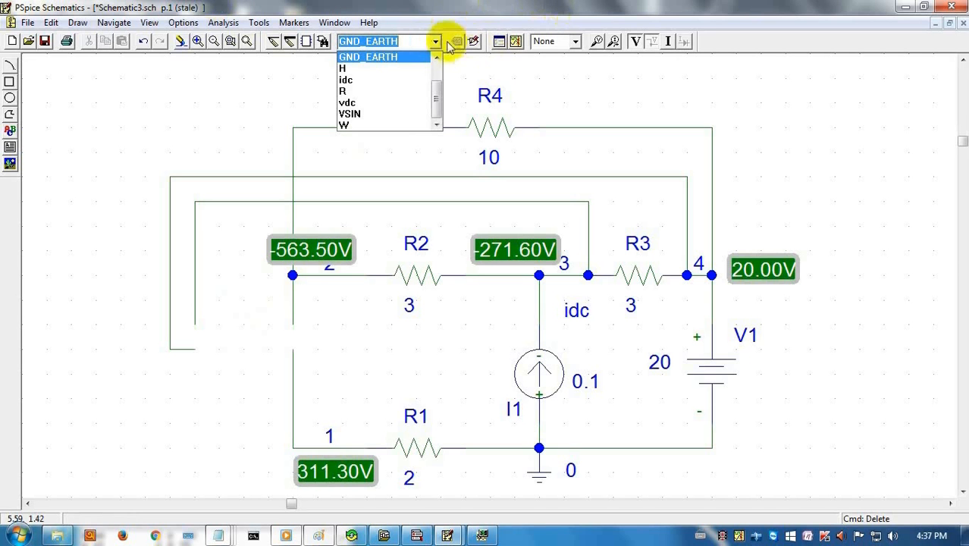
click(438, 43)
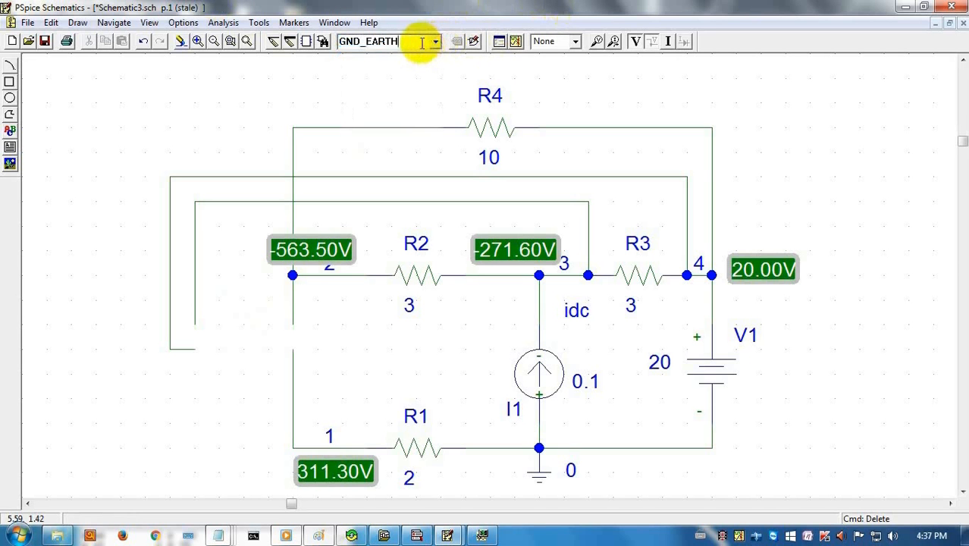
click(438, 43)
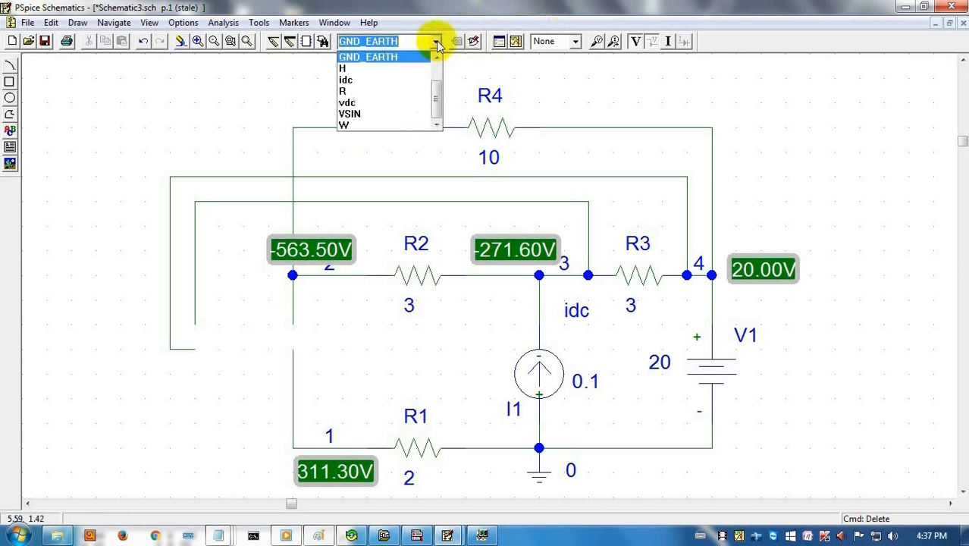
drag(438, 101, 444, 71)
click(394, 80)
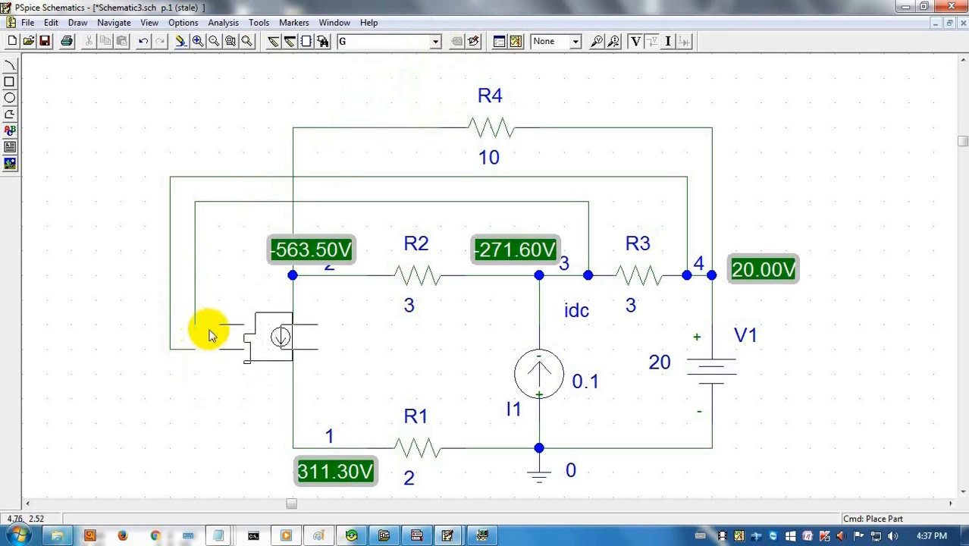
key(ctrl+r)
key(ctrl+r)
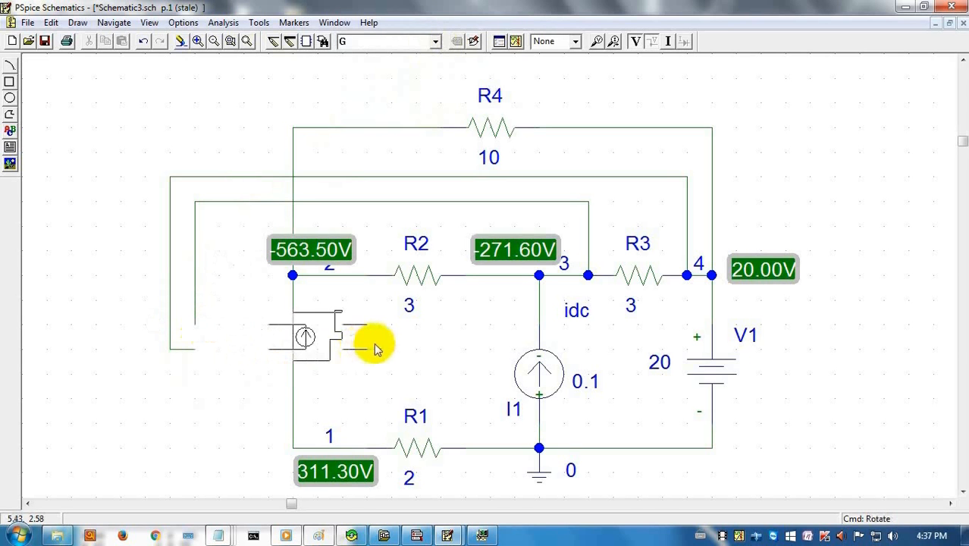
click(384, 351)
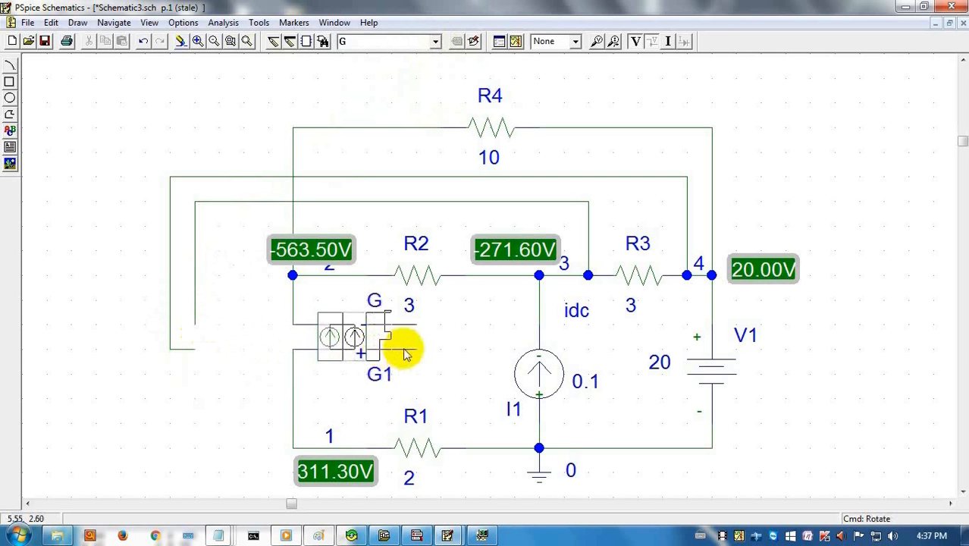
right_click(405, 346)
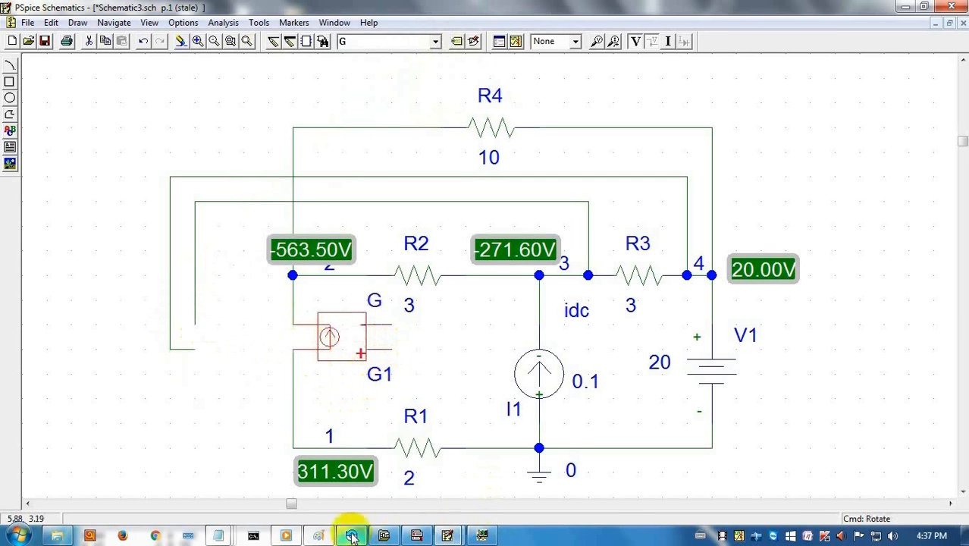
- Check the dependent source in the reference circuit drawing in Paint, and return to the PSpice schematic containing G1
click(319, 534)
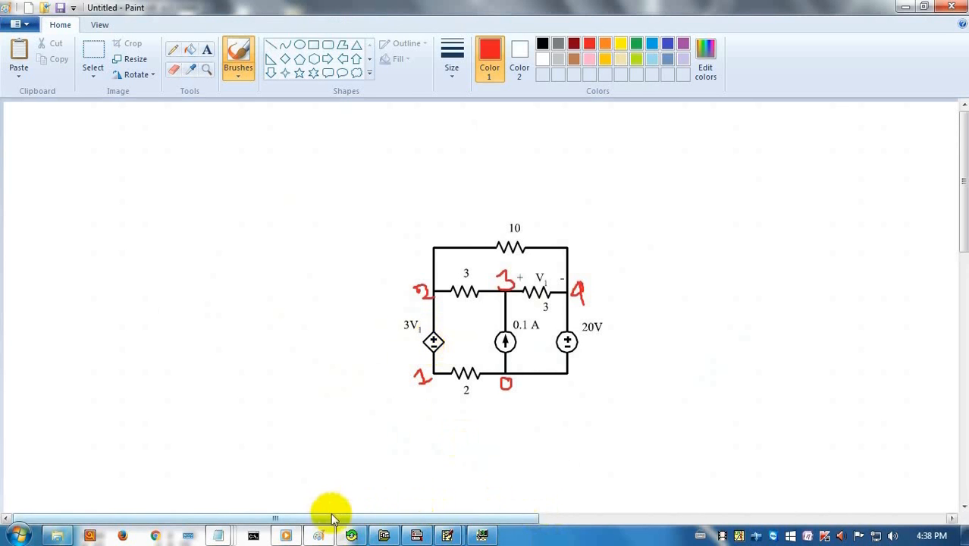
click(449, 536)
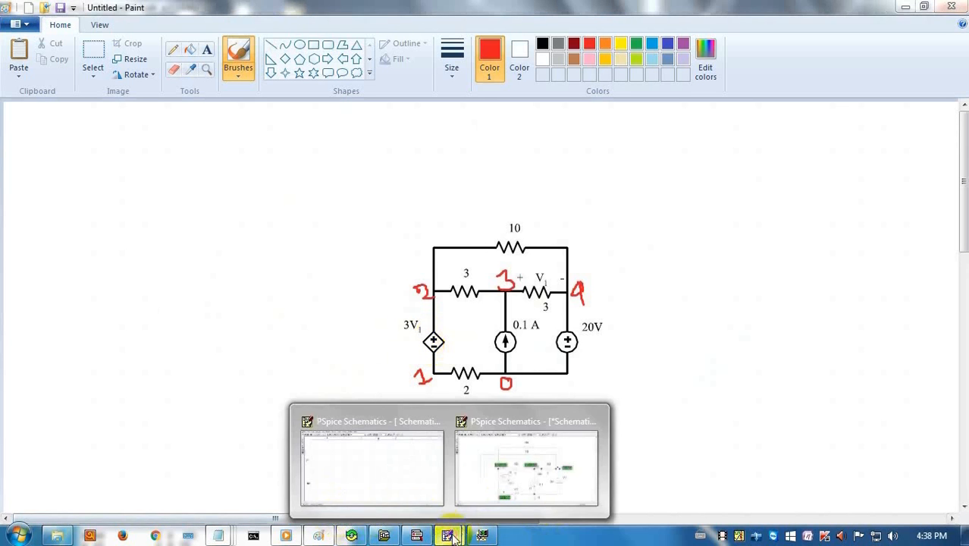
click(542, 462)
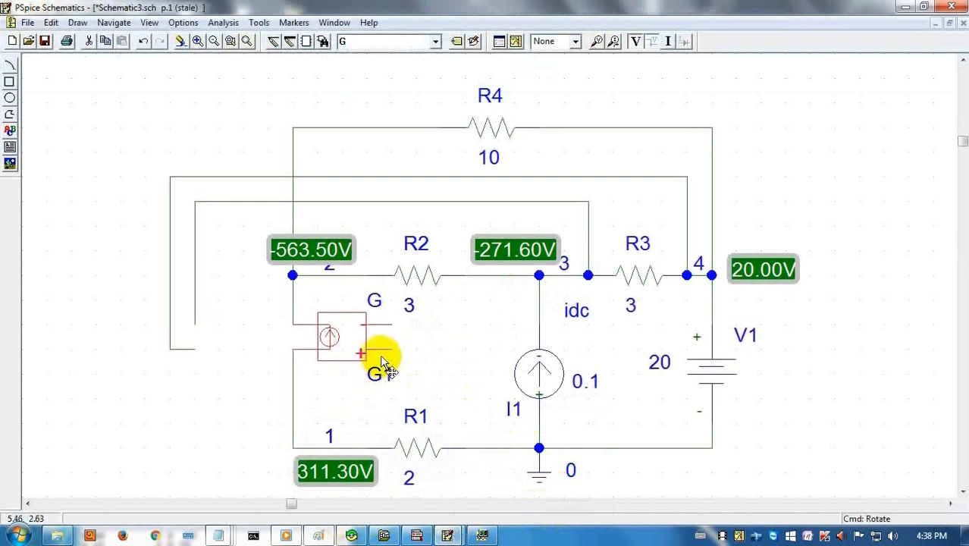
click(408, 340)
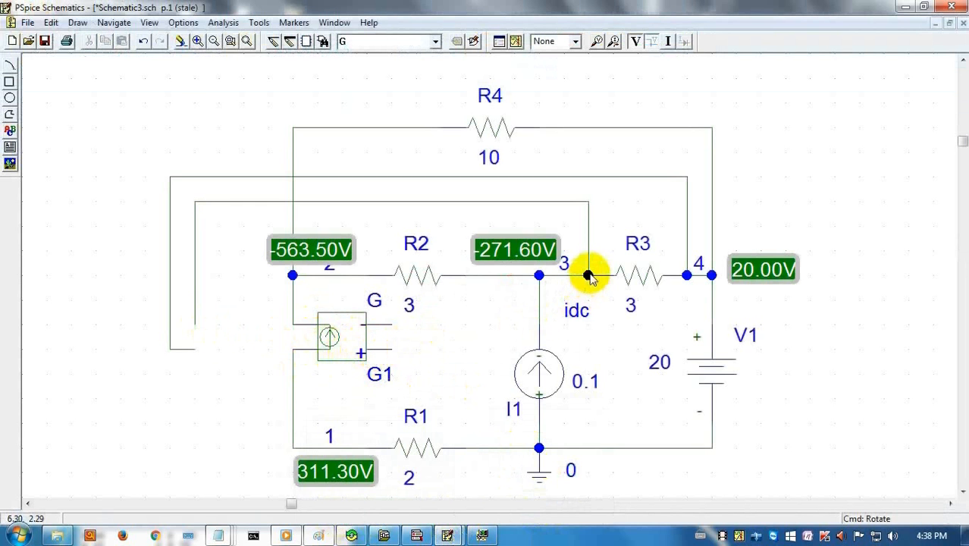
- Wire G1's positive control pin to the node 3 wire between R2 and the junction above I1
key(ctrl+w)
click(392, 350)
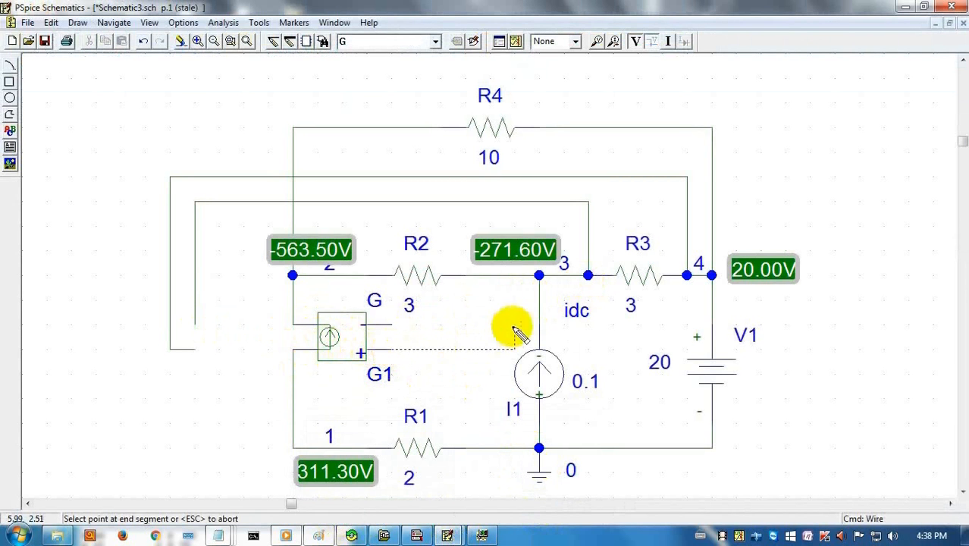
click(514, 276)
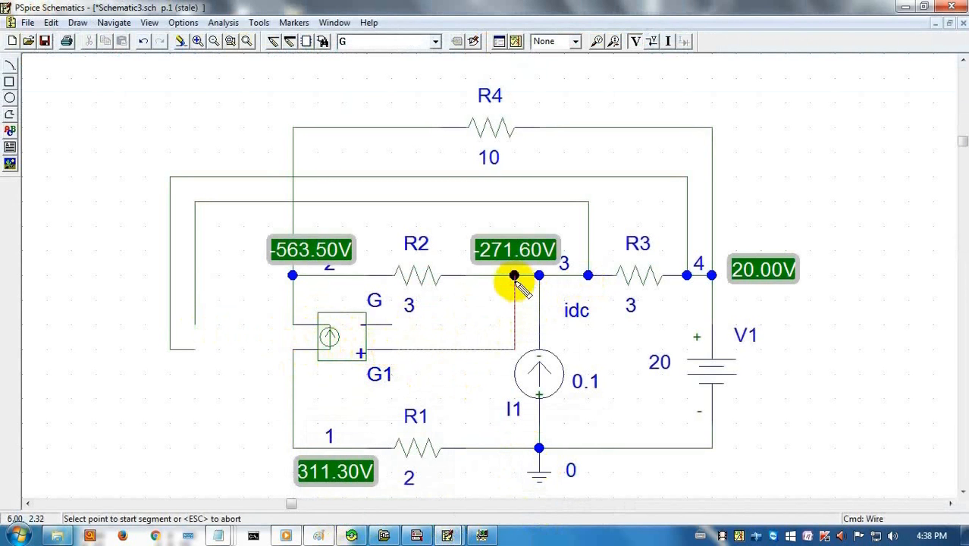
key(Escape)
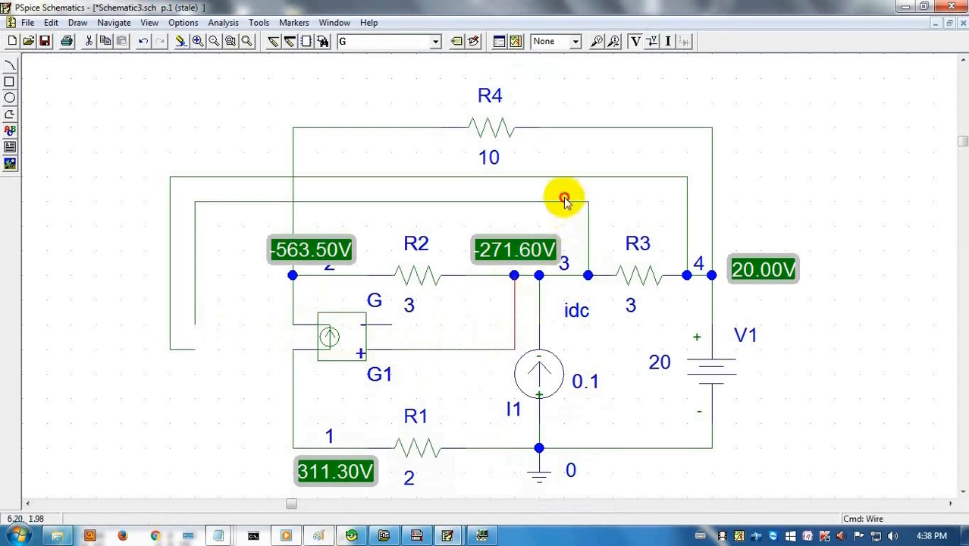
- Delete the old control wires looping from nodes 3 and 4, keeping only the vertical stub at node 4
click(565, 203)
key(Delete)
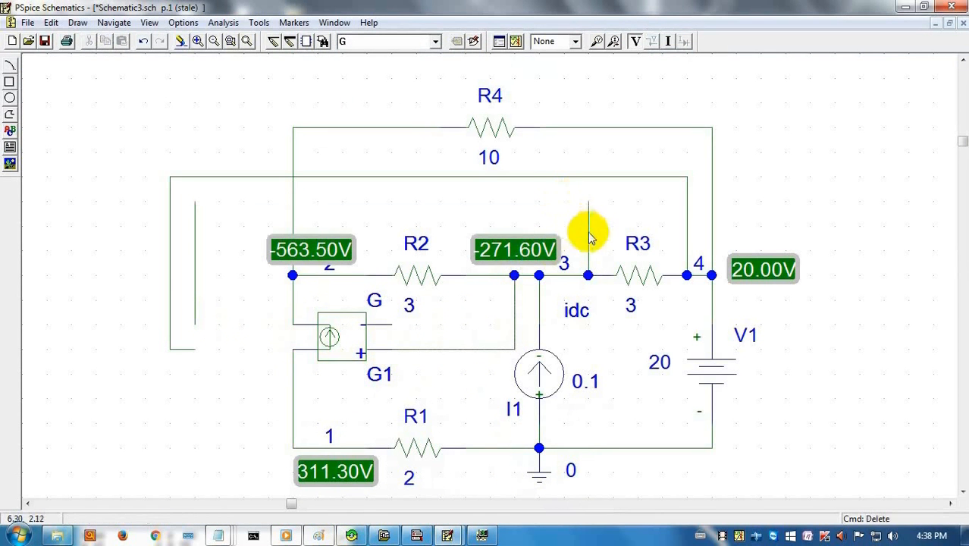
click(589, 236)
key(Delete)
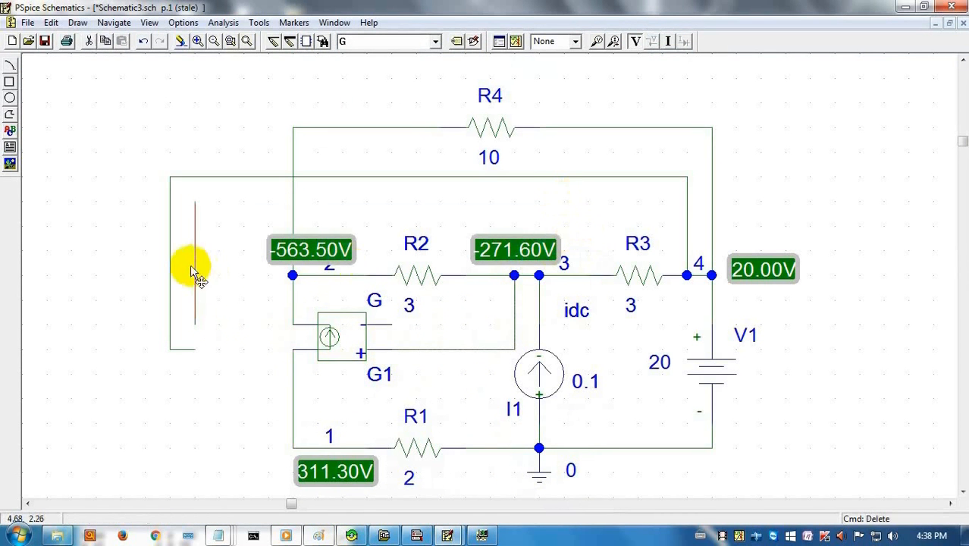
key(Delete)
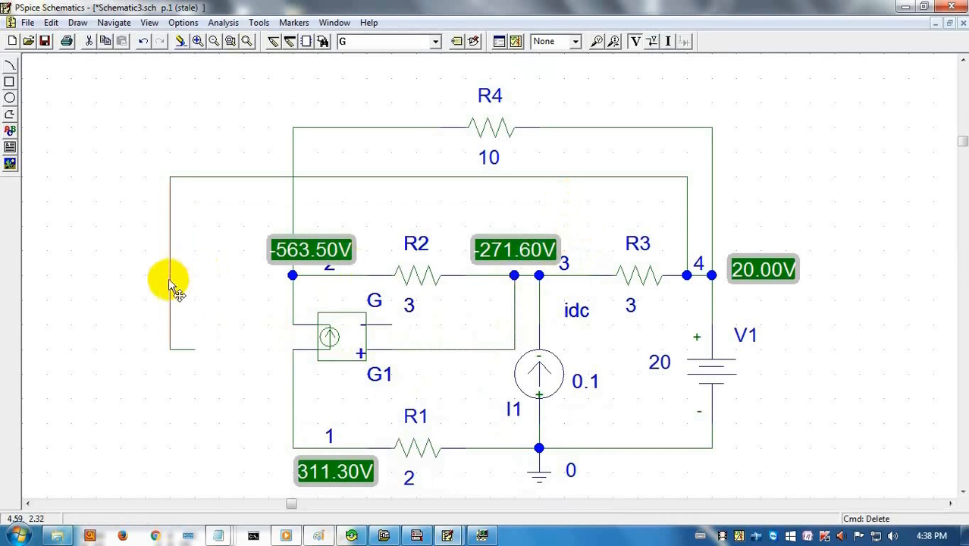
key(Delete)
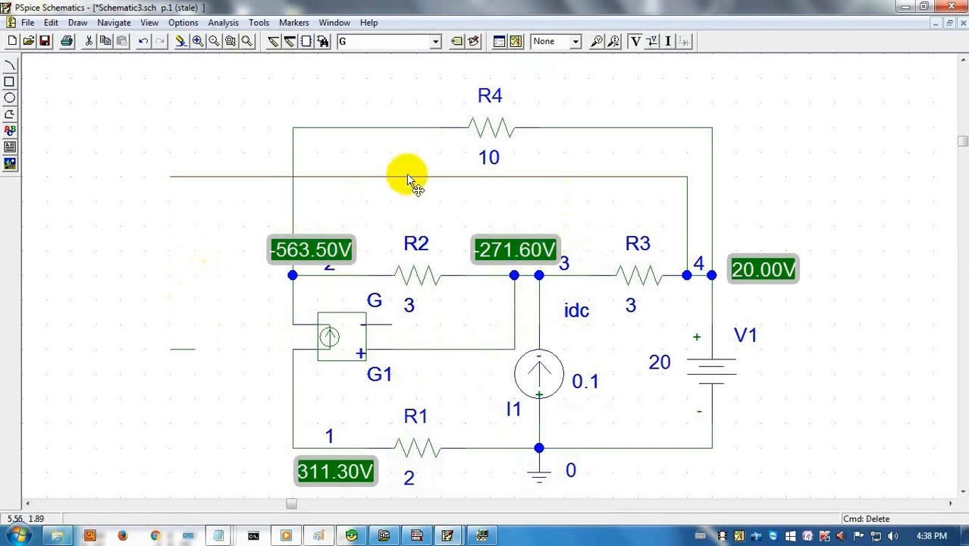
key(Delete)
click(184, 349)
key(Delete)
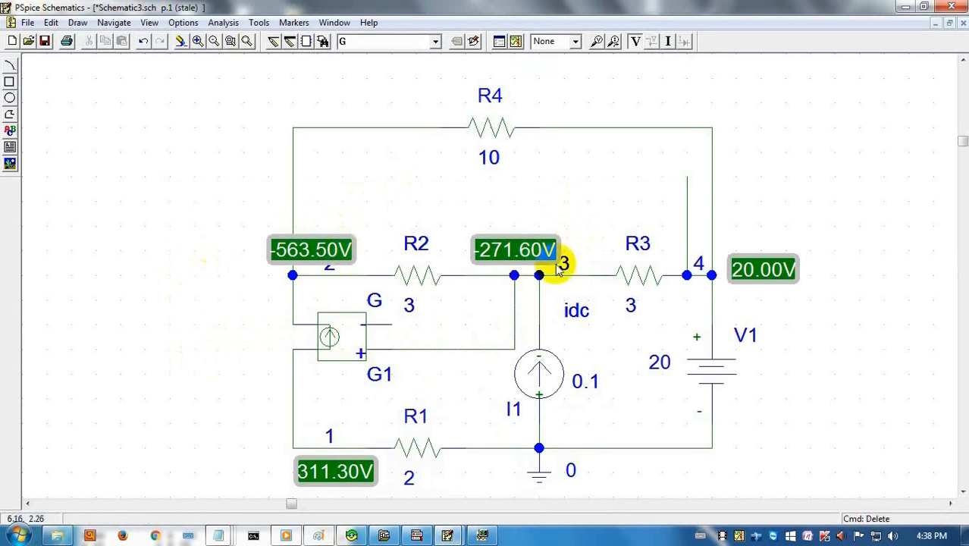
- Wire the open stub end at node 4 to G1's negative control pin, and save the schematic
key(ctrl+w)
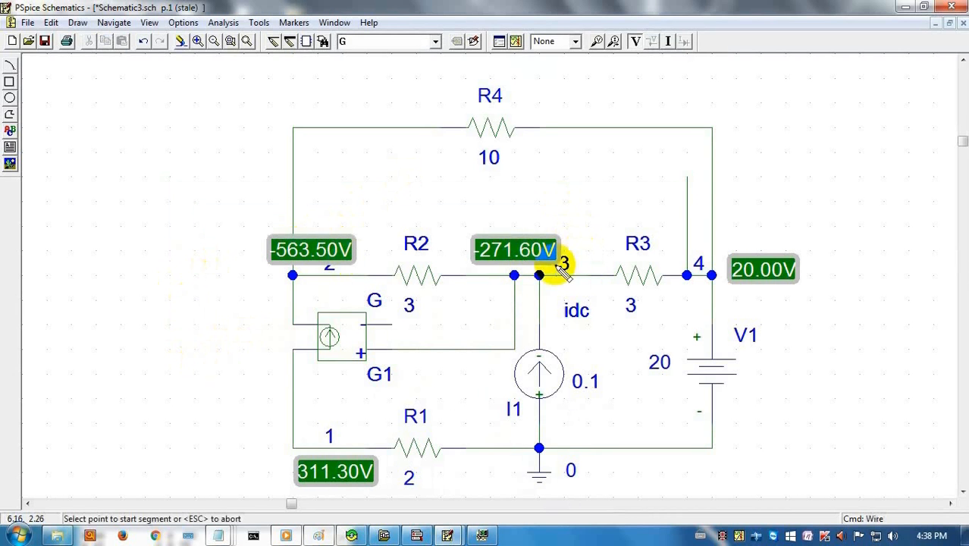
click(687, 178)
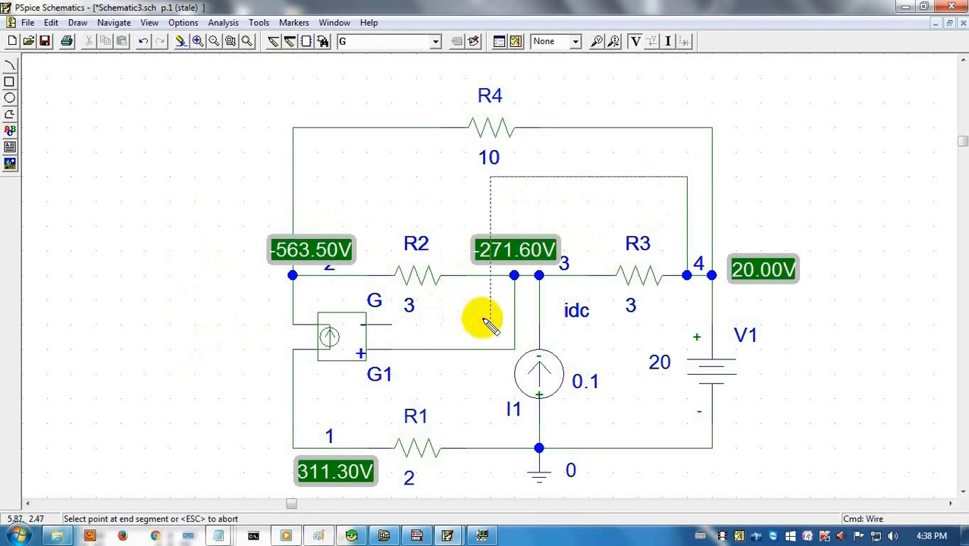
click(391, 326)
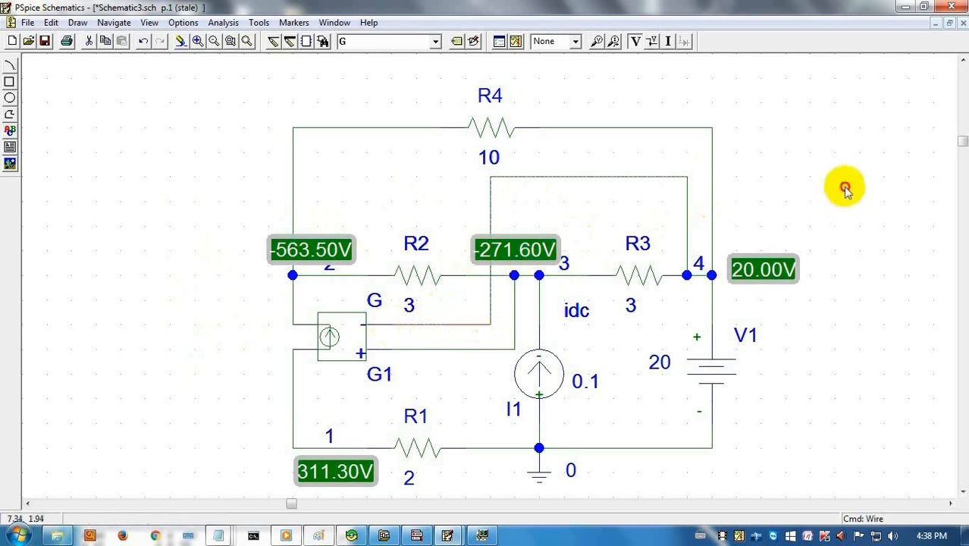
click(45, 42)
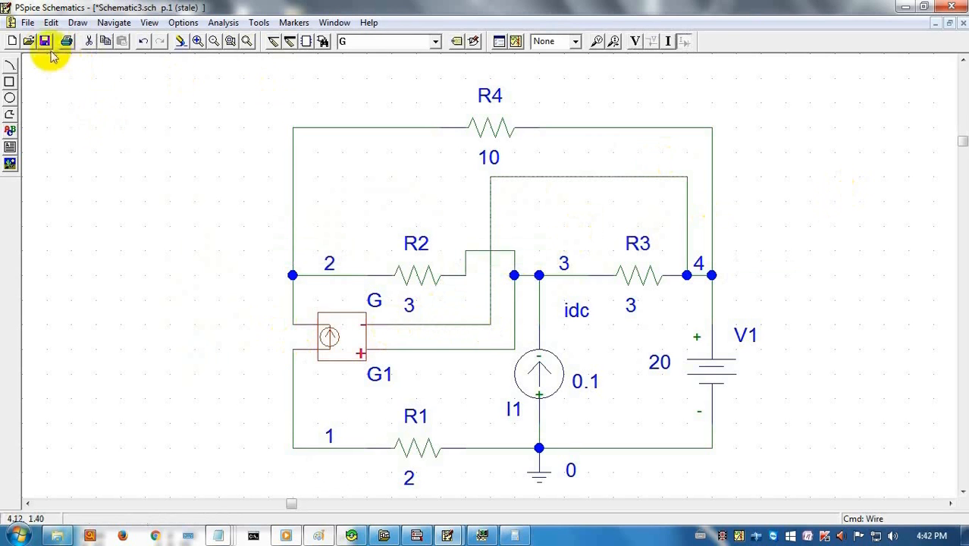
click(45, 42)
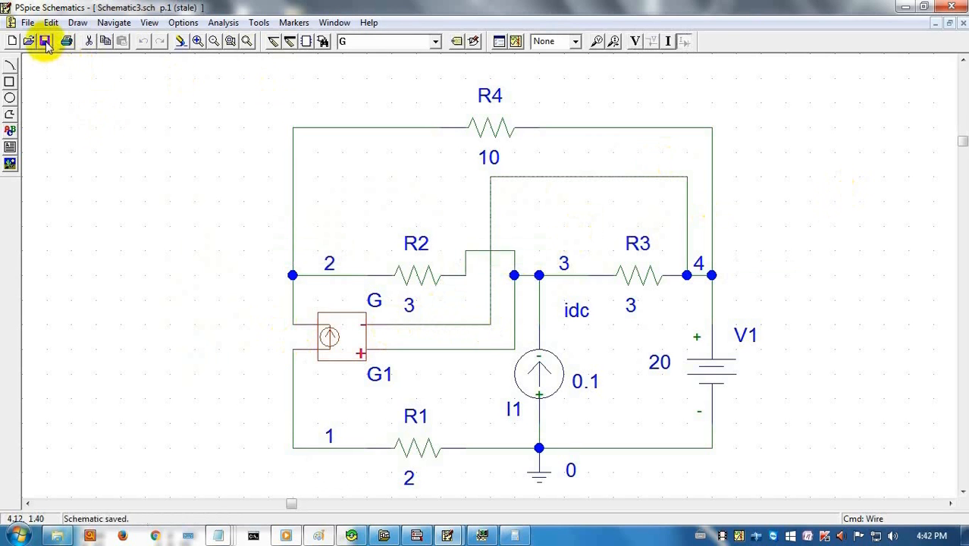
- Set the GAIN attribute of source G1 to 3
double_click(335, 340)
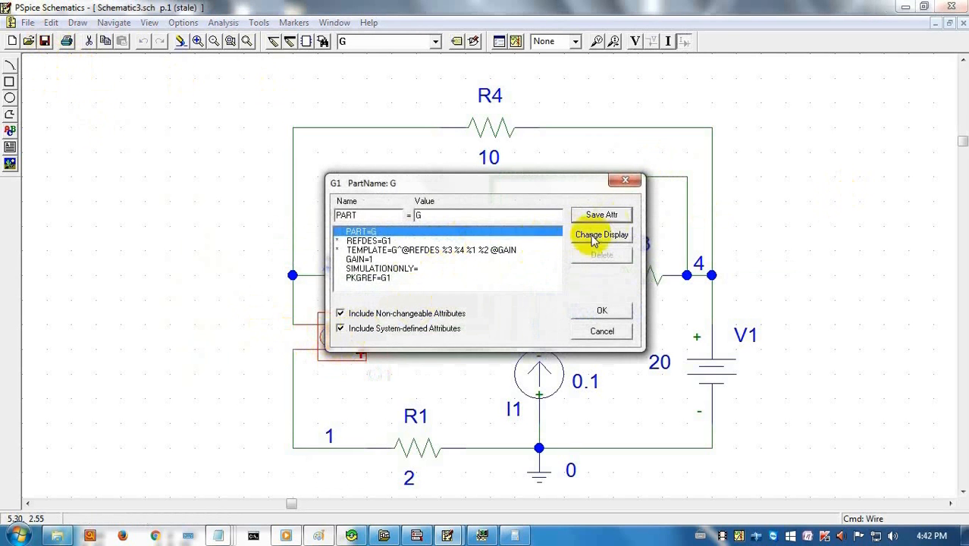
click(402, 259)
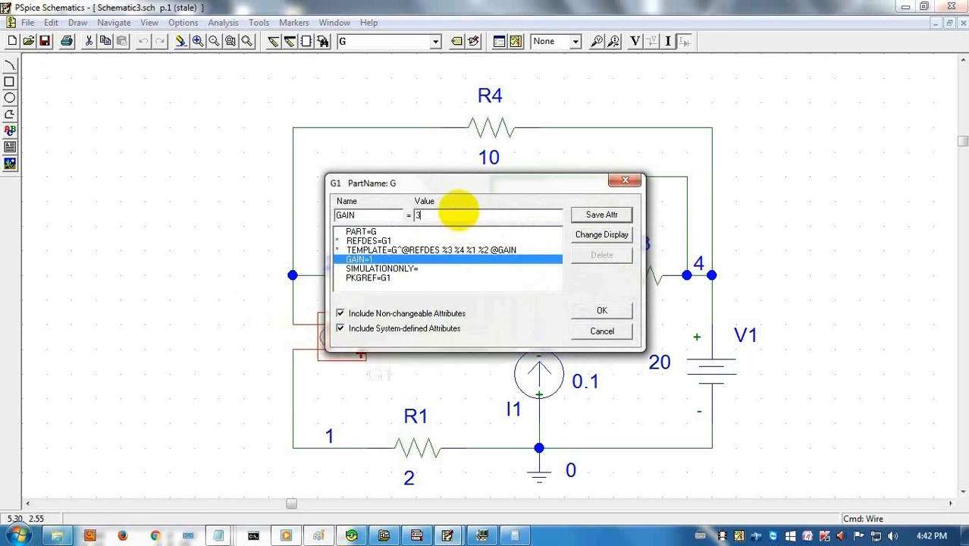
click(601, 310)
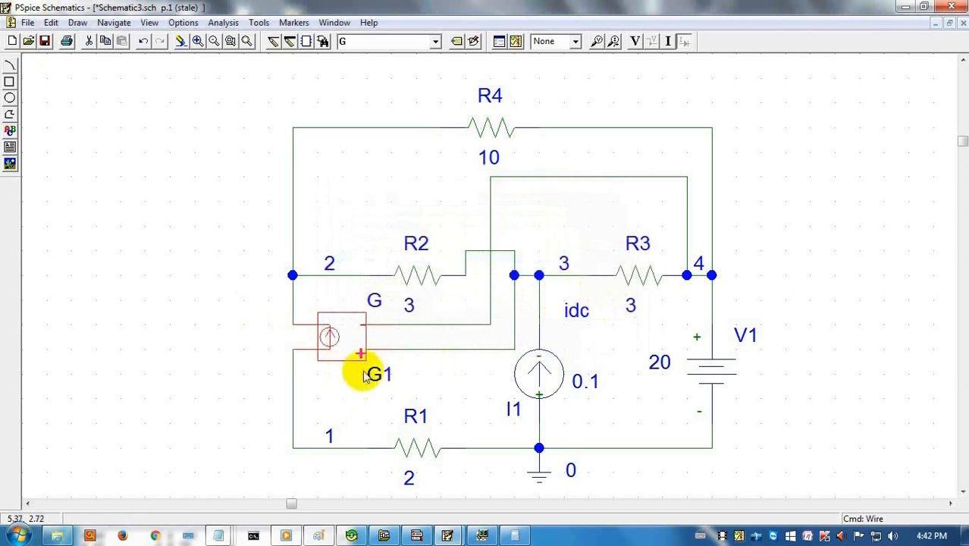
click(379, 235)
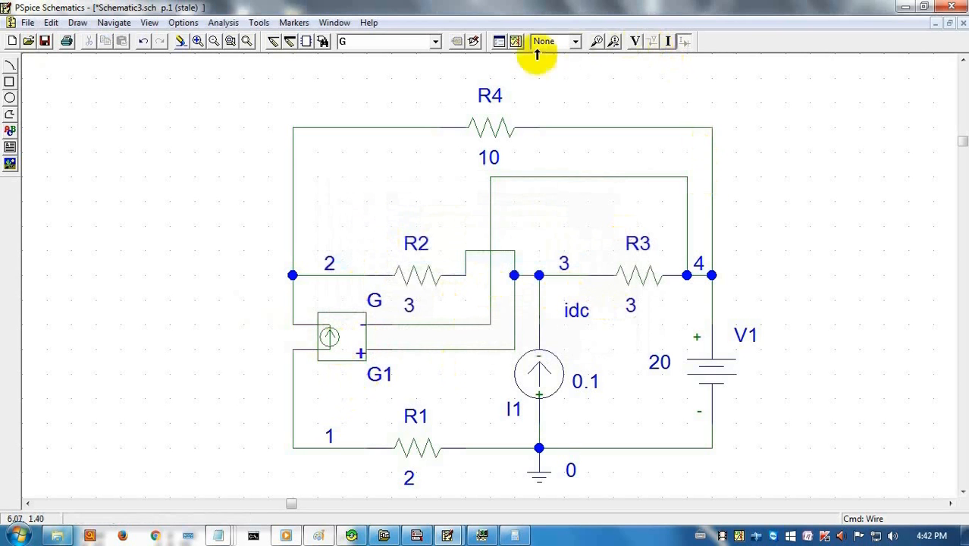
- Save and simulate the schematic with the bias voltages displayed at its nodes
click(516, 41)
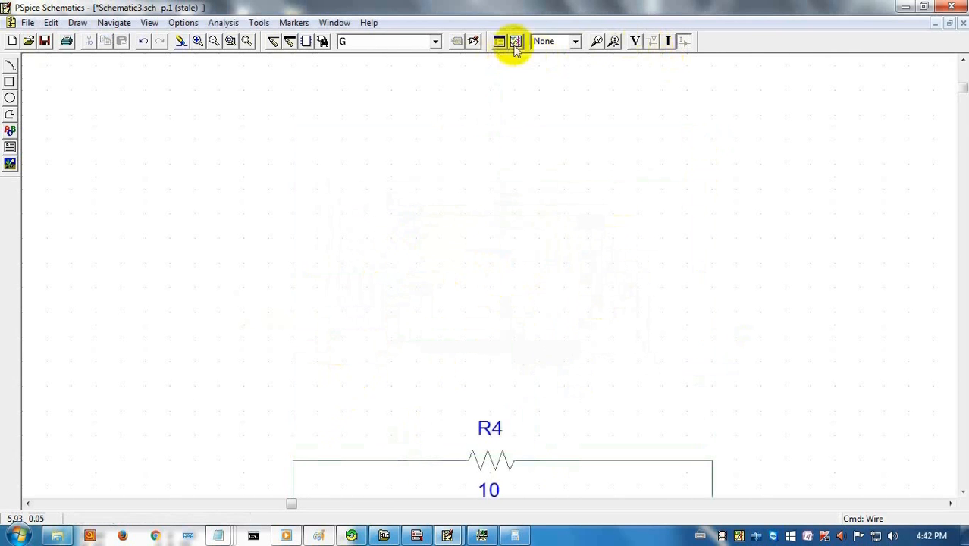
click(244, 42)
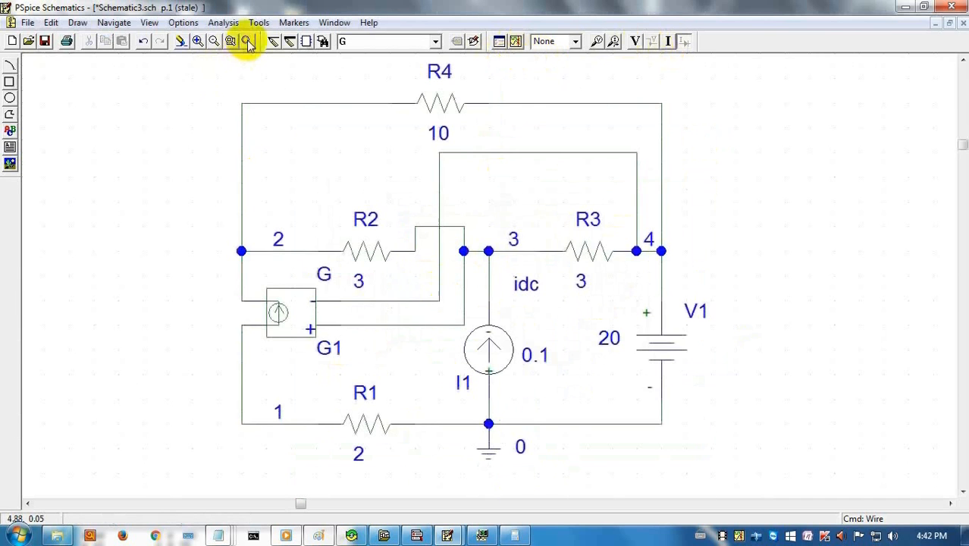
click(43, 40)
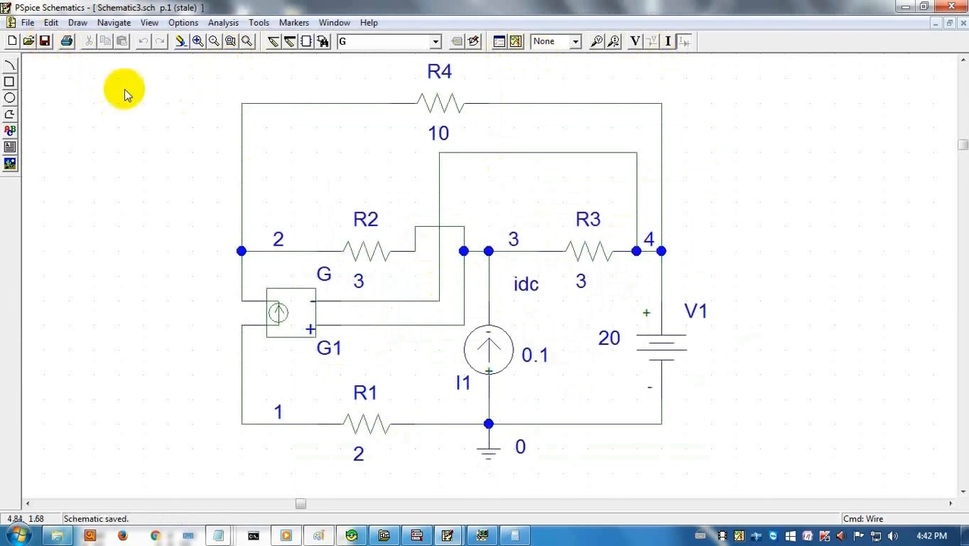
click(517, 43)
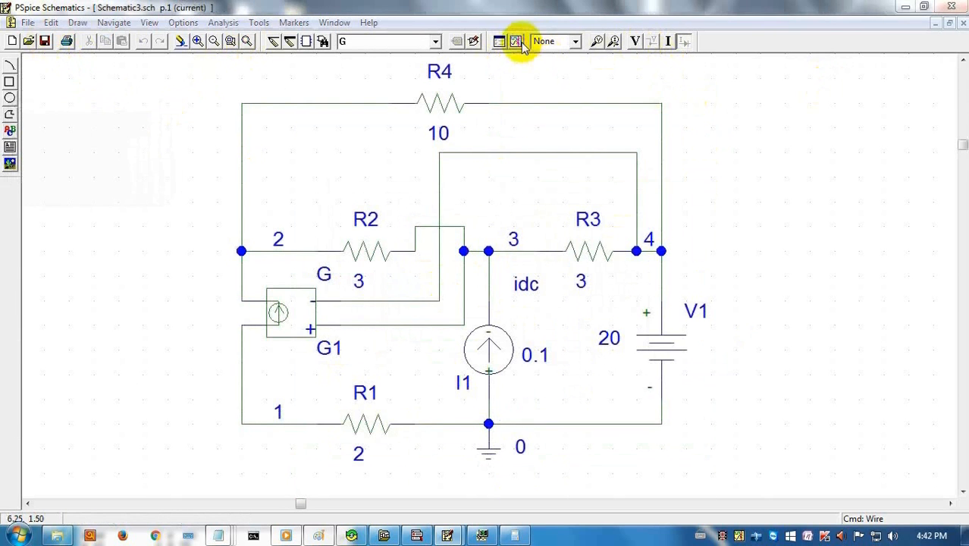
click(637, 42)
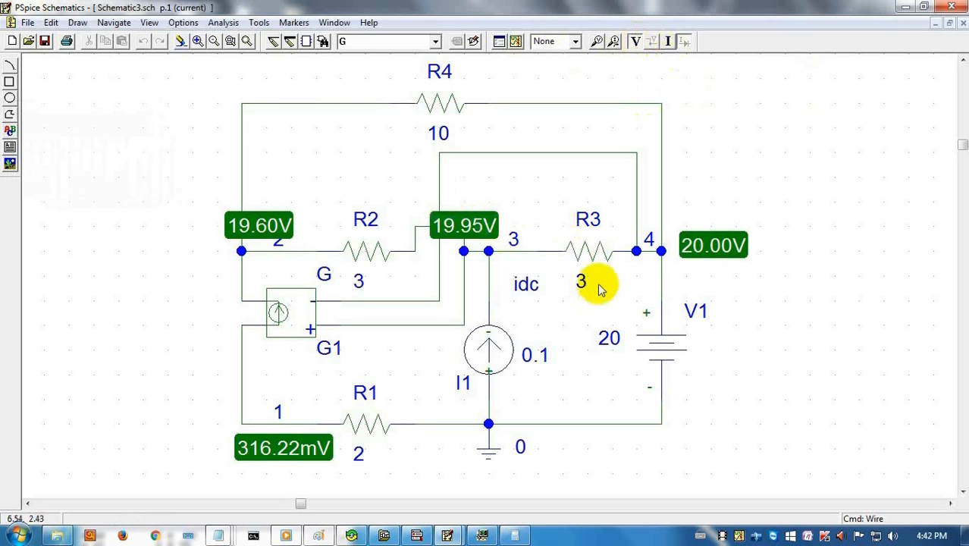
- Switch to Calculator and subtract node 3's voltage, 19.95, from node 4's voltage, 20
key(alt+Tab)
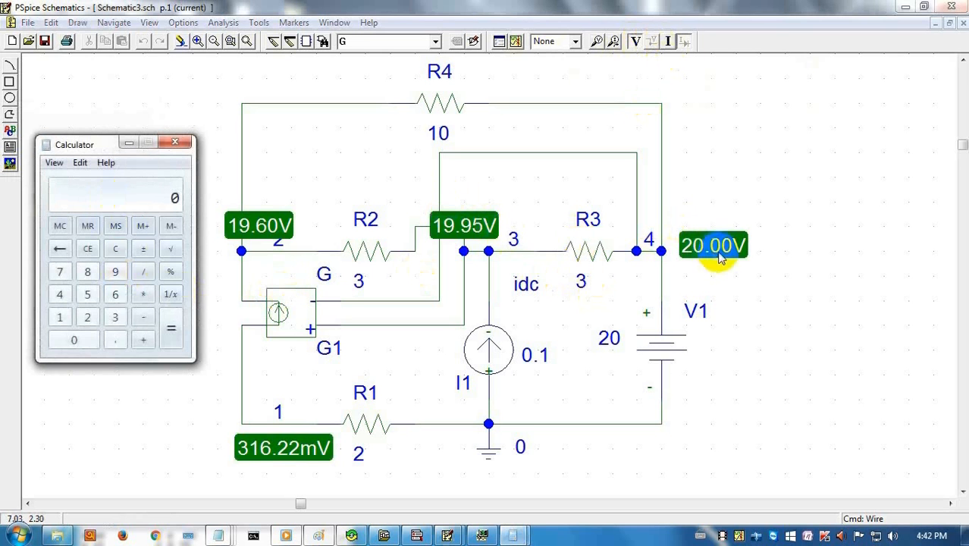
click(87, 317)
click(74, 339)
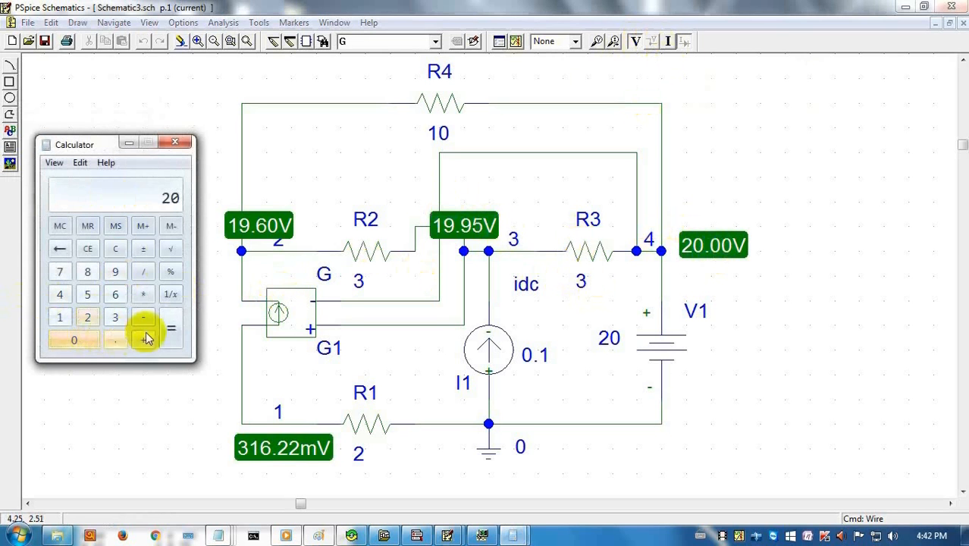
click(146, 319)
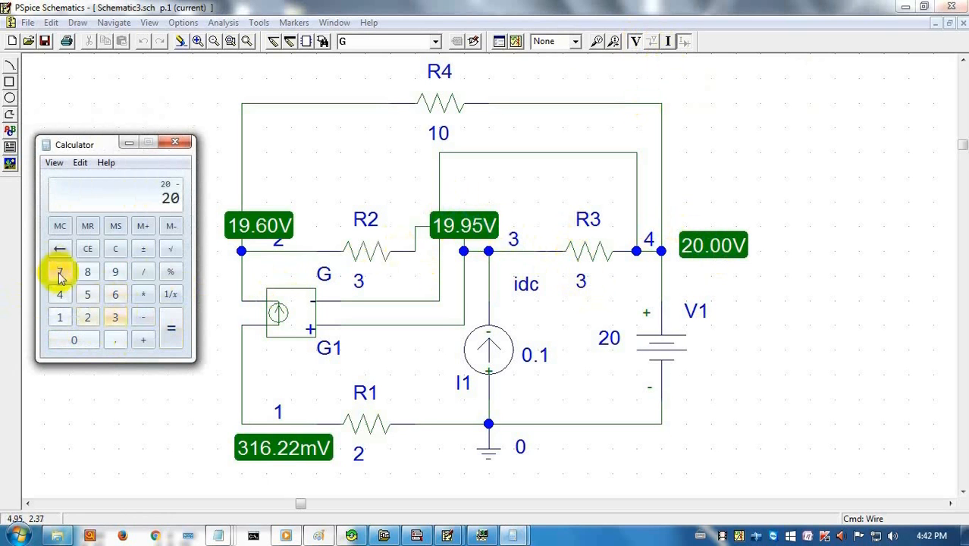
click(59, 317)
click(116, 271)
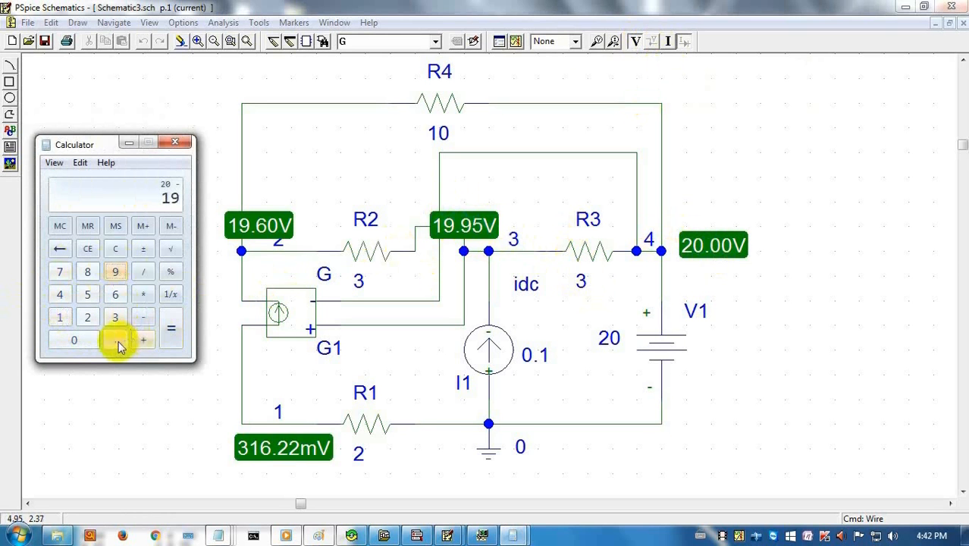
click(115, 340)
click(115, 272)
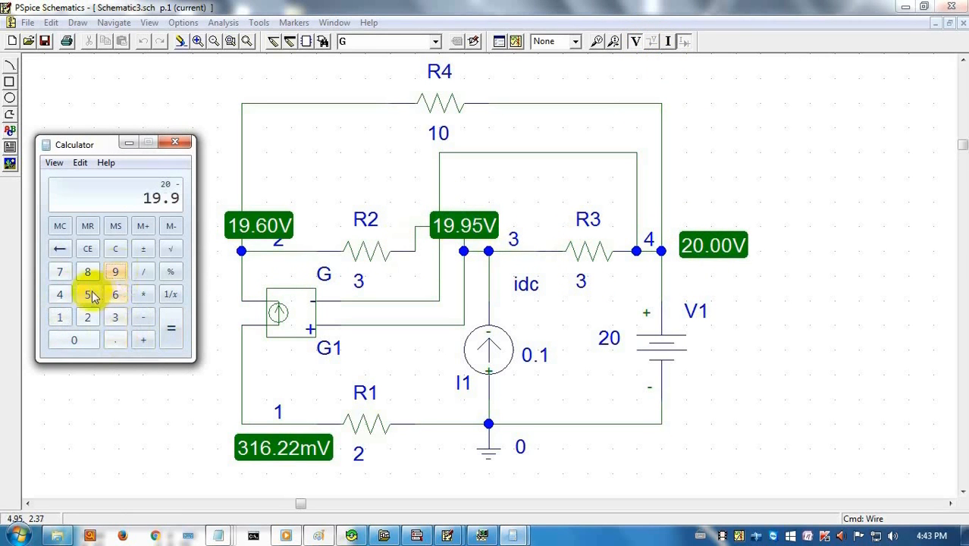
click(87, 294)
click(171, 327)
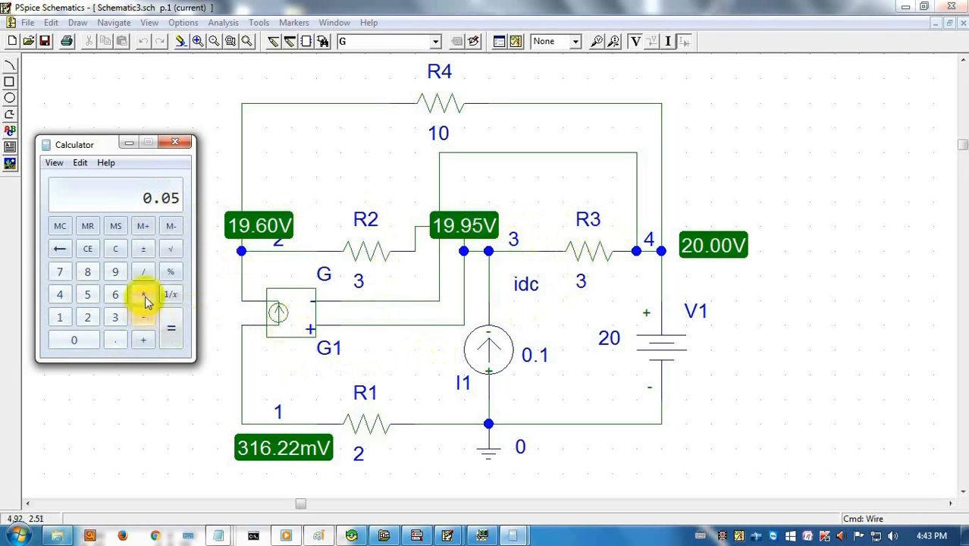
- Multiply the calculated voltage difference by the gain of 3 and by 1000 to express the source current in milliamps
click(116, 318)
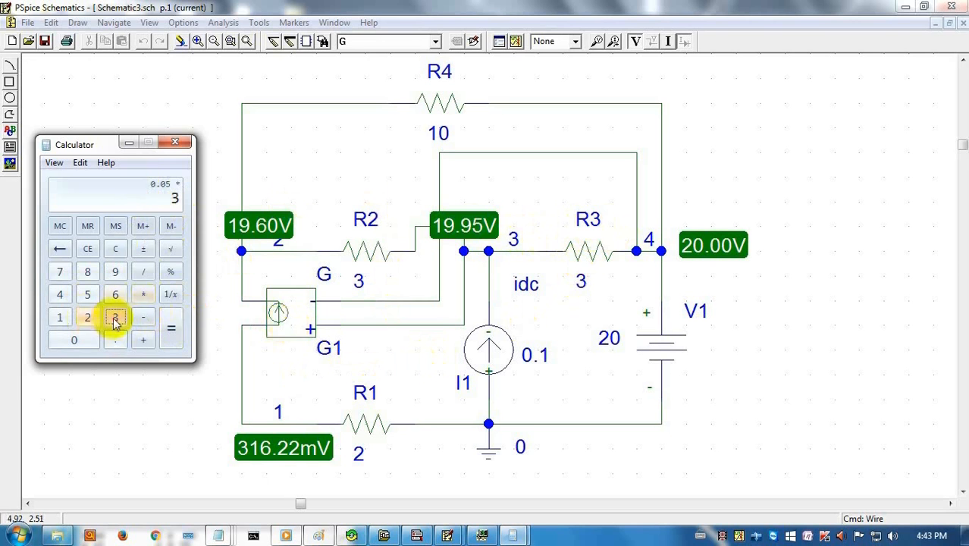
click(169, 332)
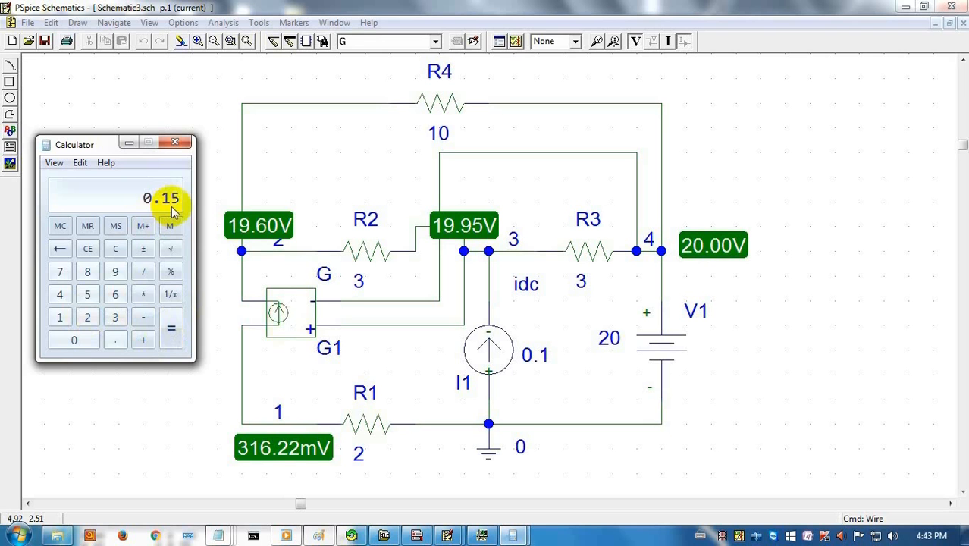
click(142, 295)
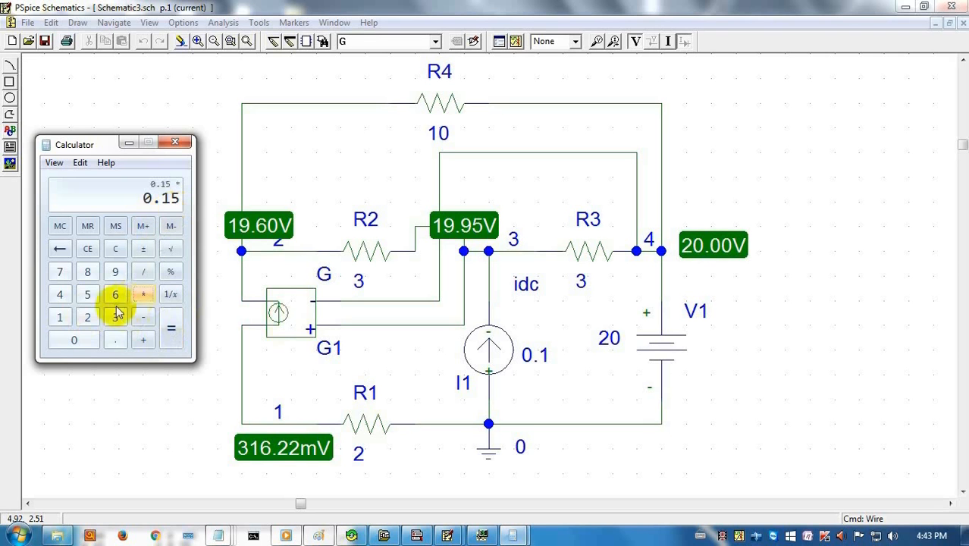
click(61, 317)
click(70, 340)
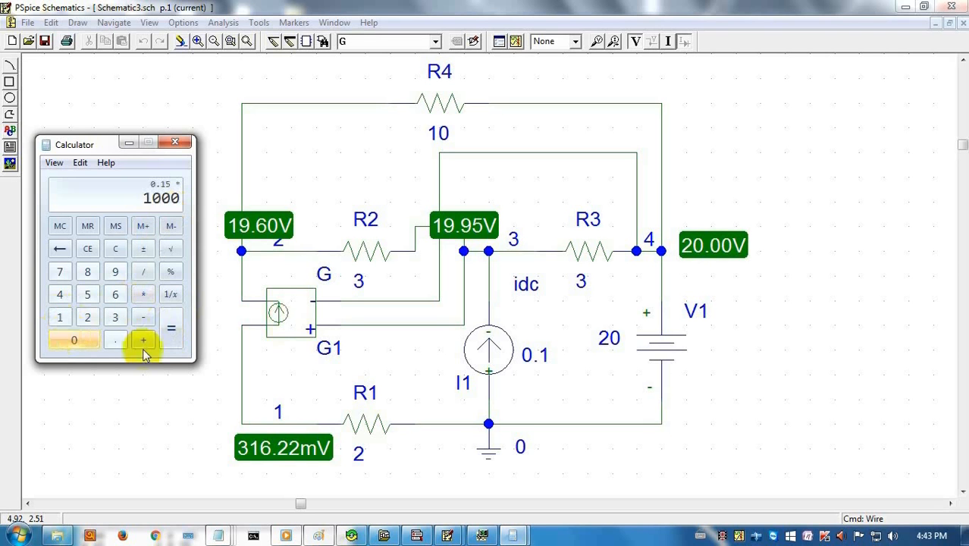
click(172, 330)
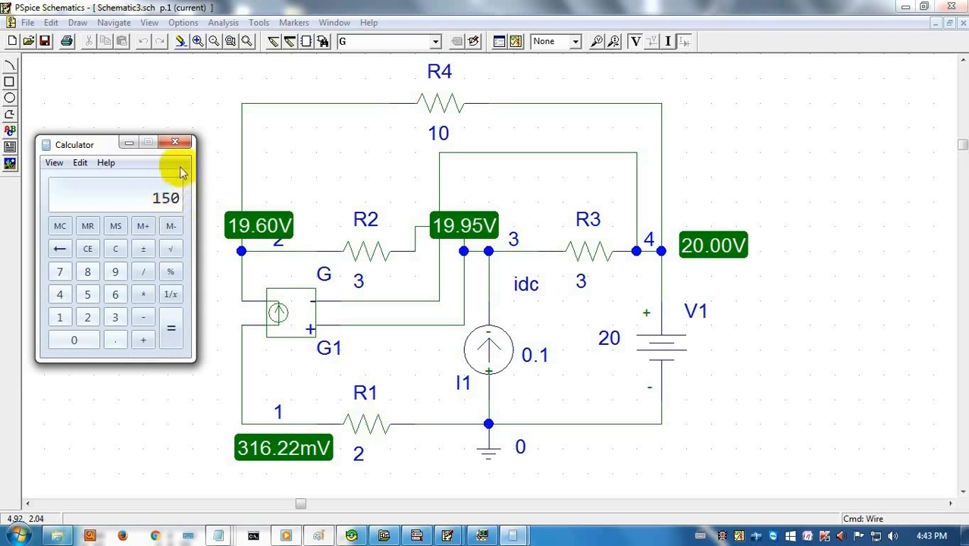
- Display only the bias currents on the schematic, with R1's current label moved clear of node 1's voltage label
click(670, 44)
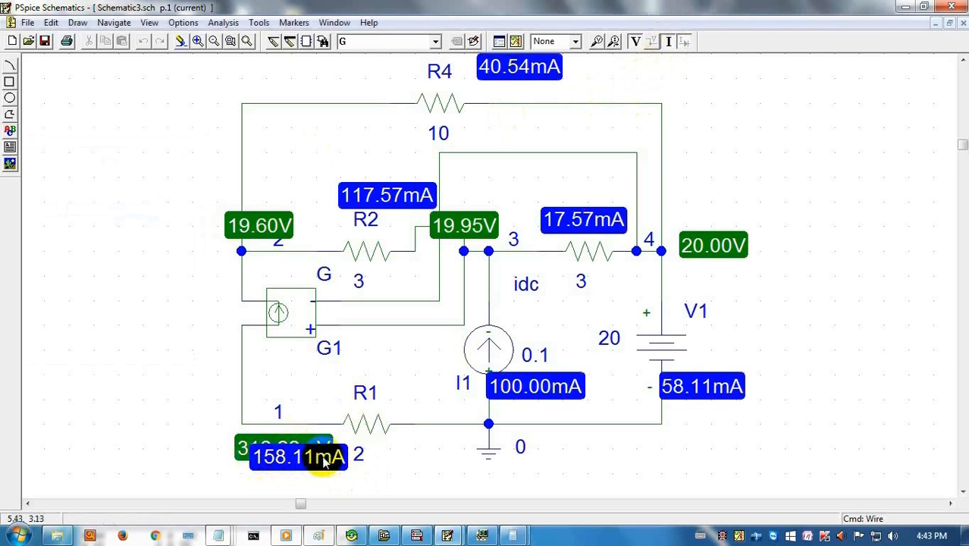
drag(325, 461, 360, 471)
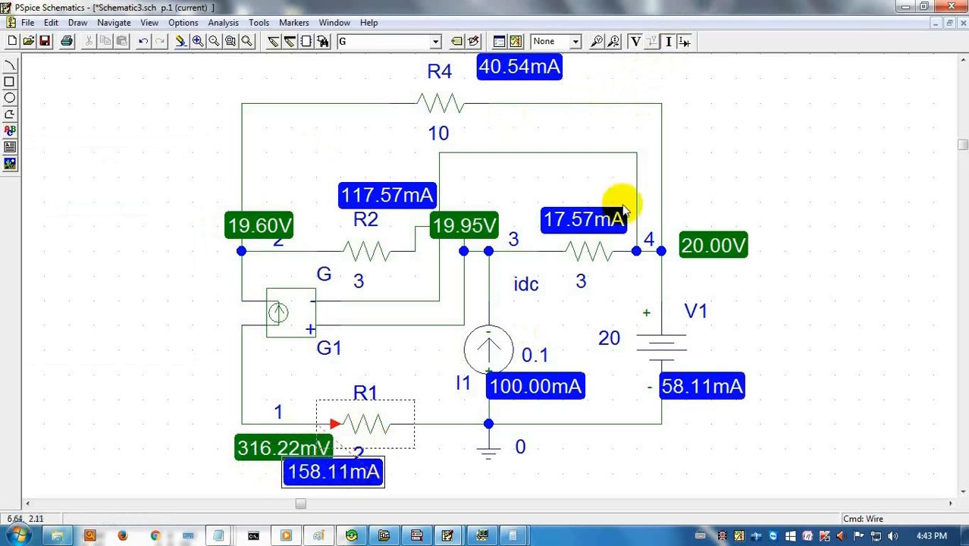
click(636, 42)
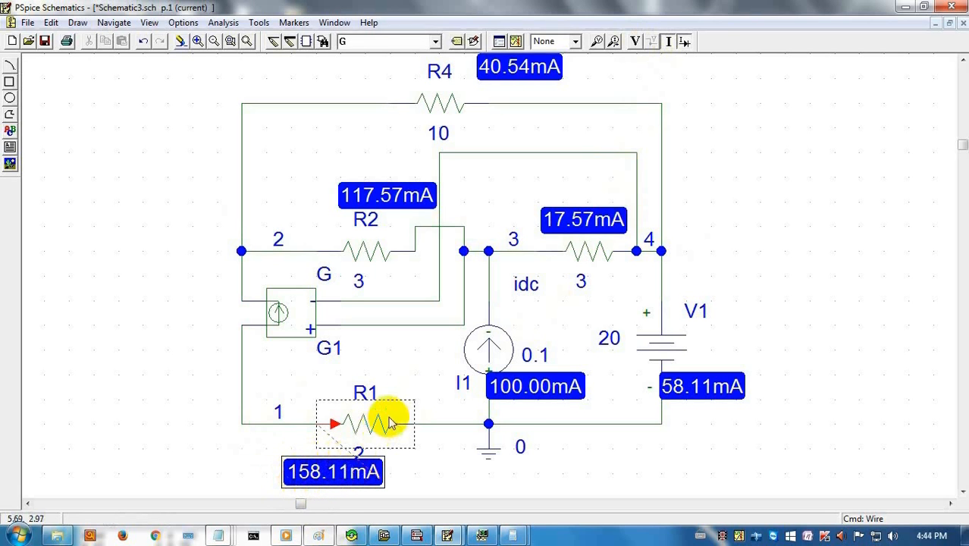
click(393, 356)
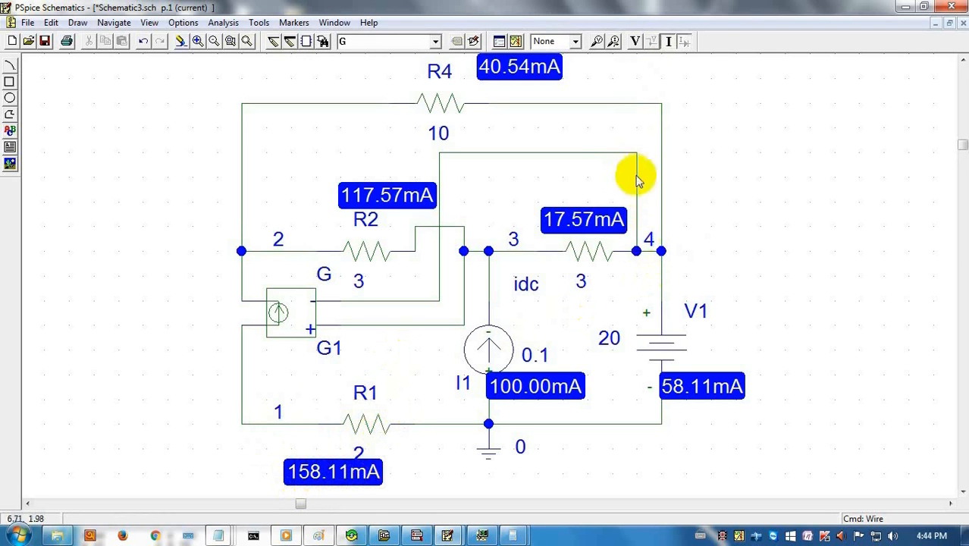
- Open the schematic's netlist, examine the node connections and gain listed for G1, and return to the schematic
click(223, 22)
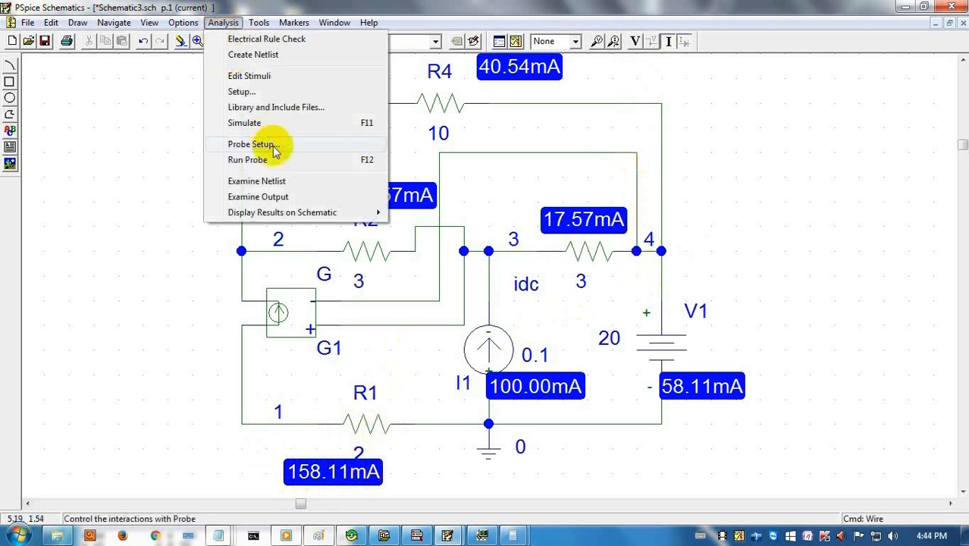
click(258, 181)
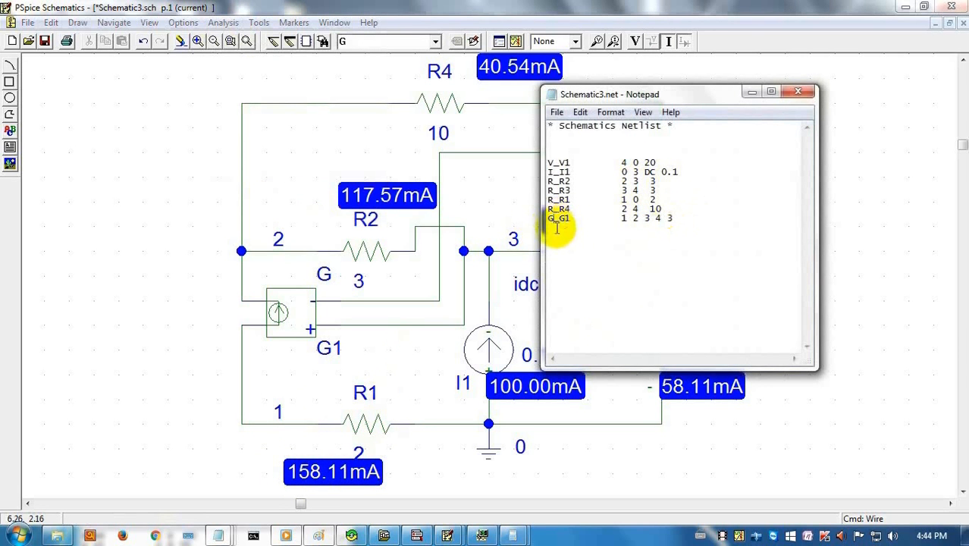
key(alt+Tab)
- Review the whole simulation output file in a maximized window, close it, and redisplay the bias voltages on the schematic
click(222, 22)
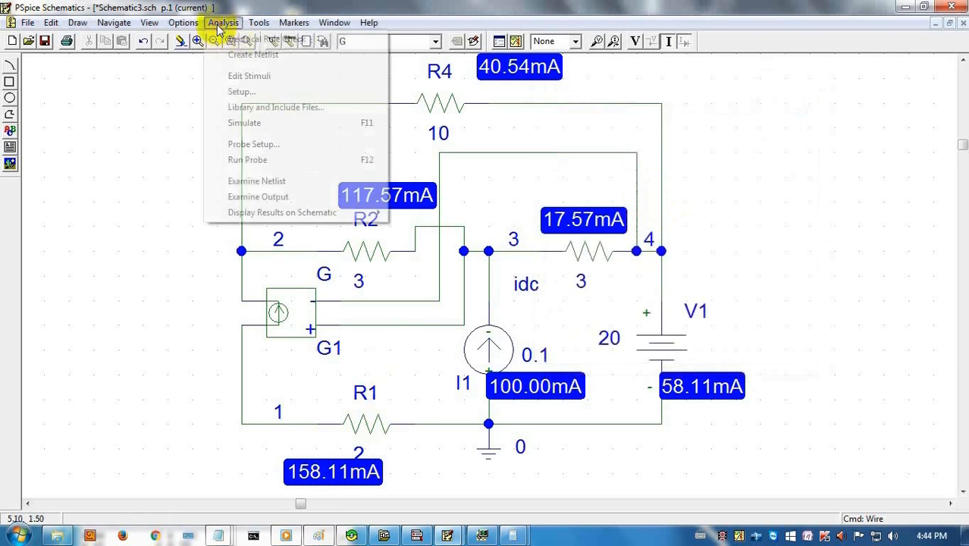
click(258, 197)
double_click(685, 93)
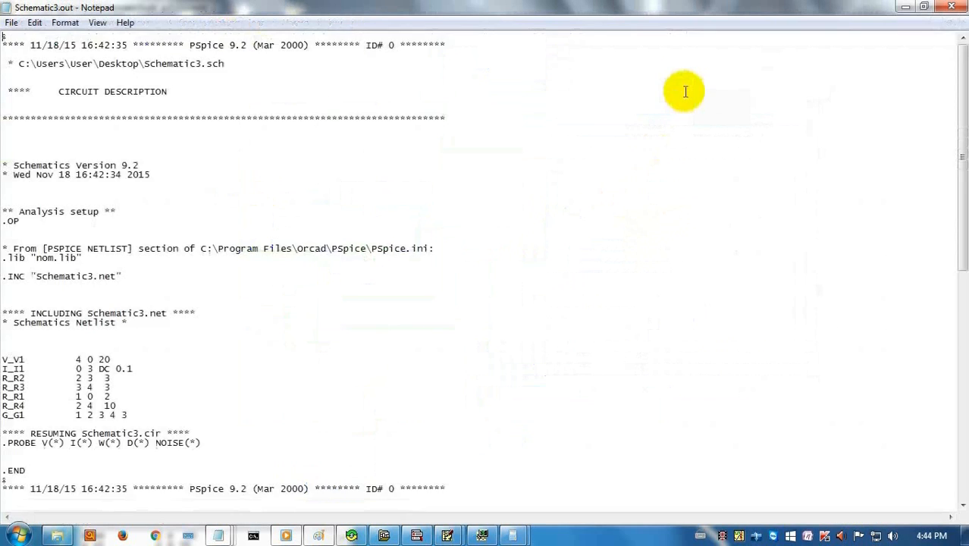
scroll(387, 352, down, 16)
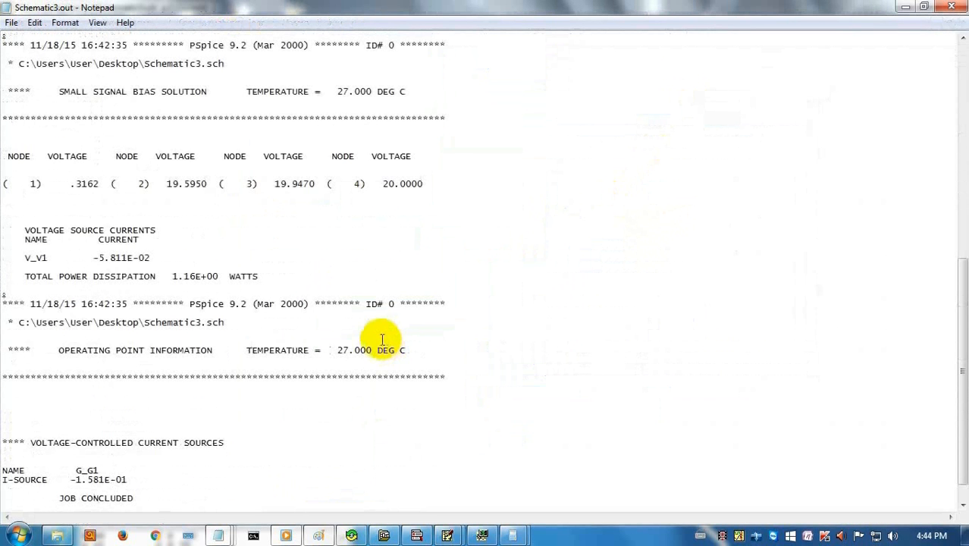
scroll(334, 323, down, 1)
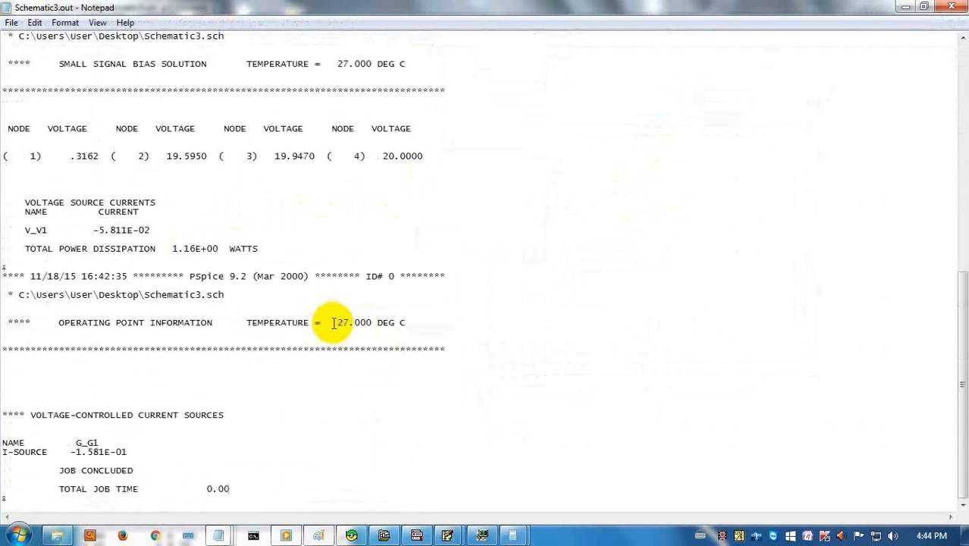
scroll(334, 323, up, 17)
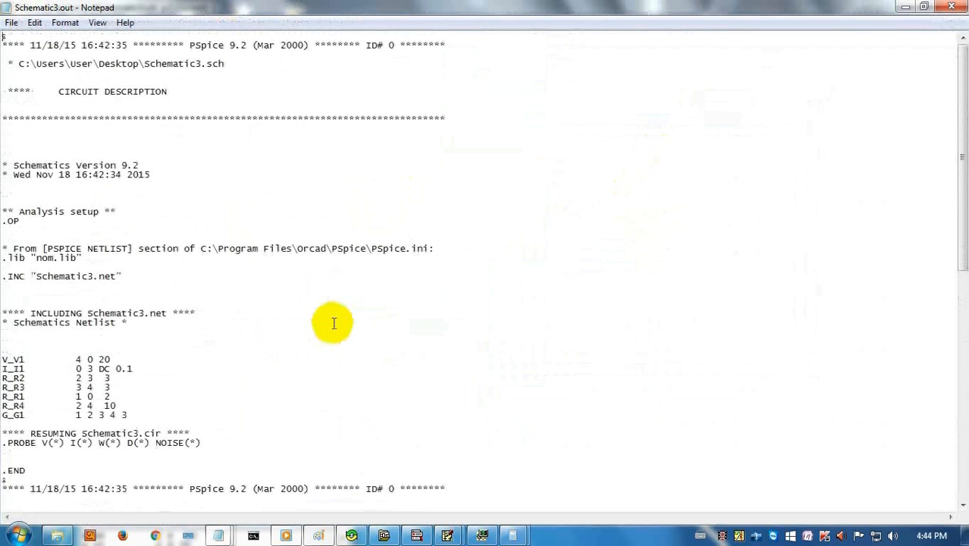
click(952, 8)
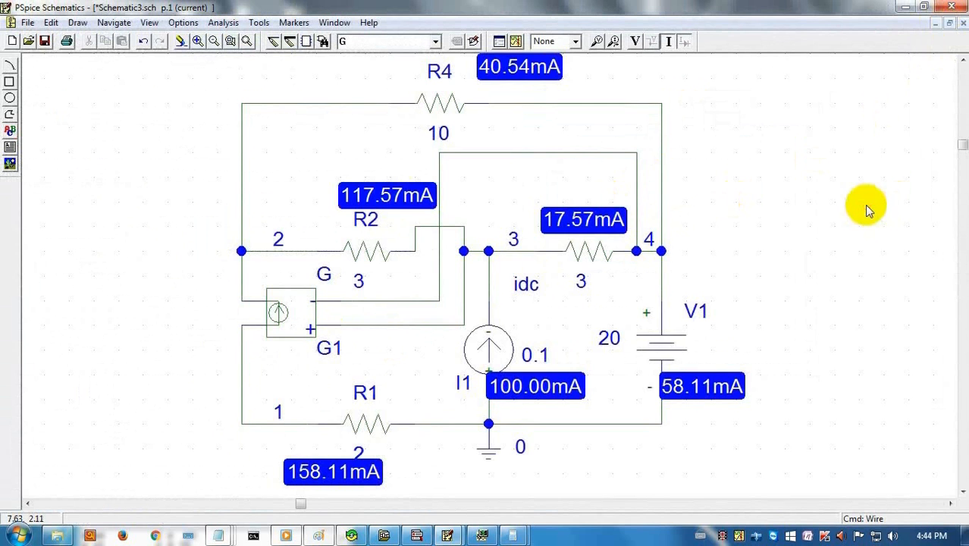
click(635, 42)
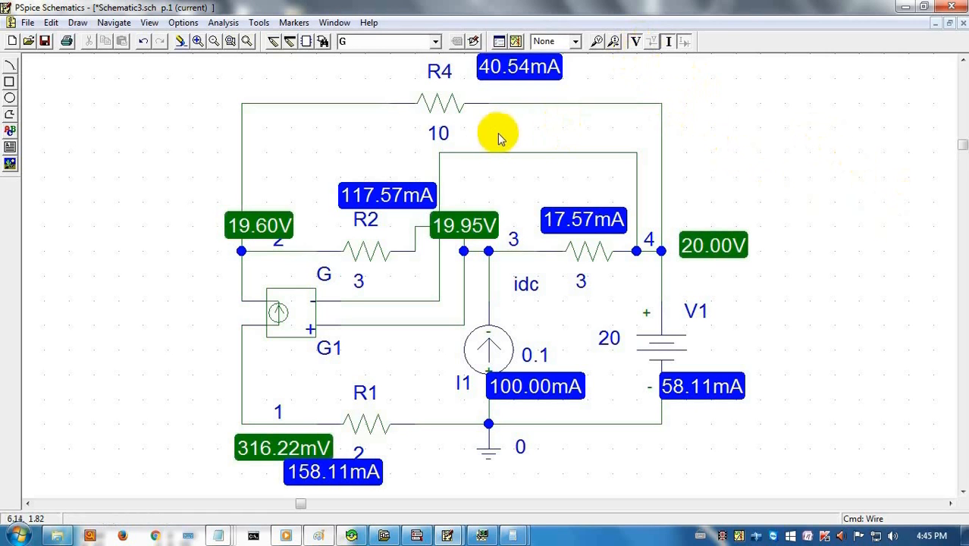
click(393, 44)
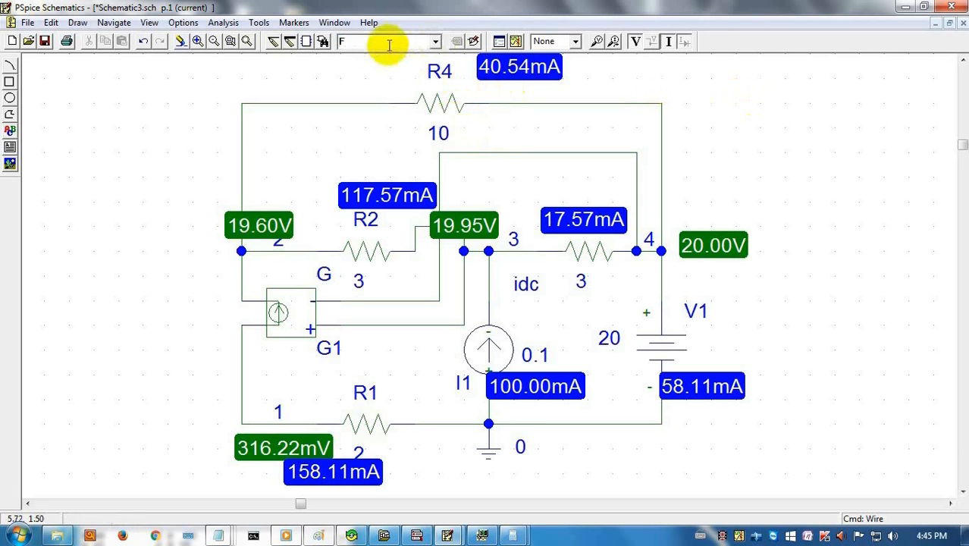
key(ctrl+a)
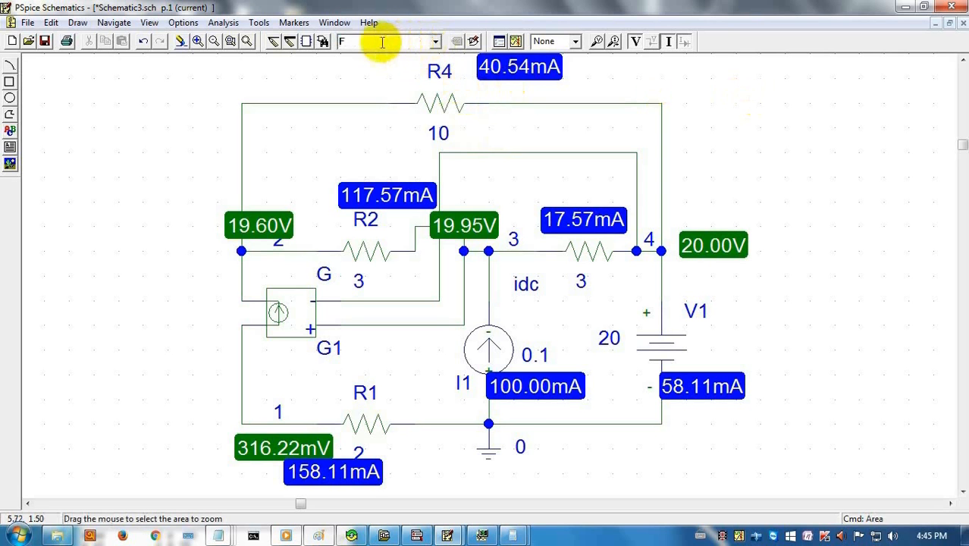
click(435, 41)
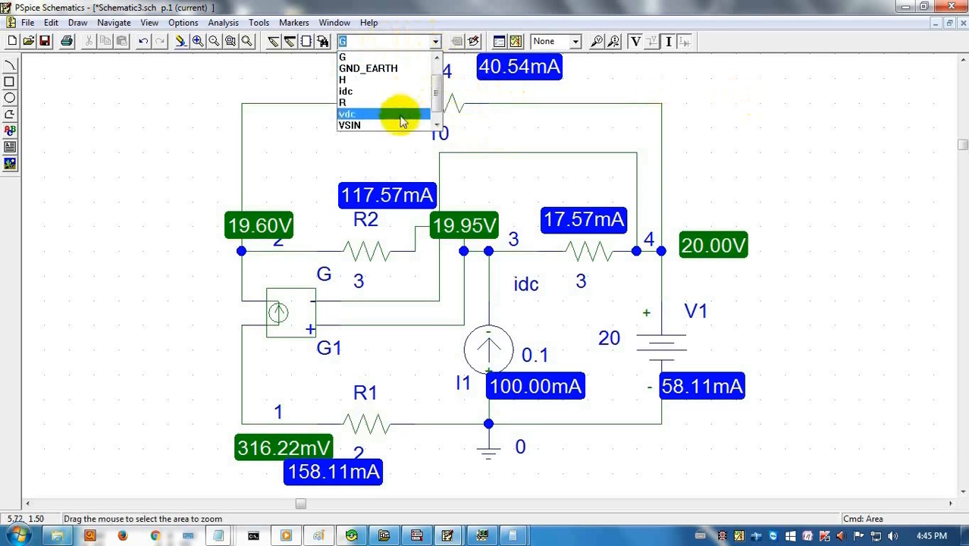
drag(435, 102, 436, 79)
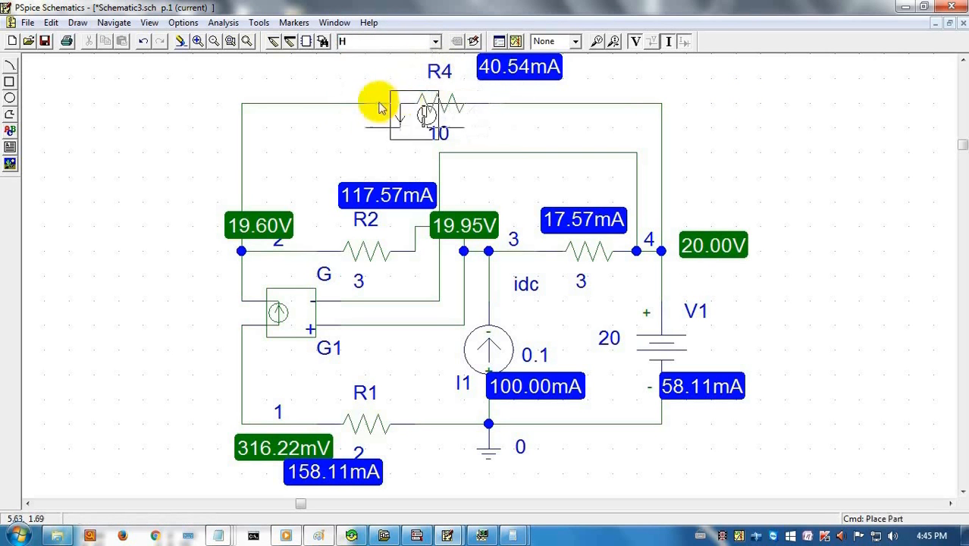
right_click(87, 135)
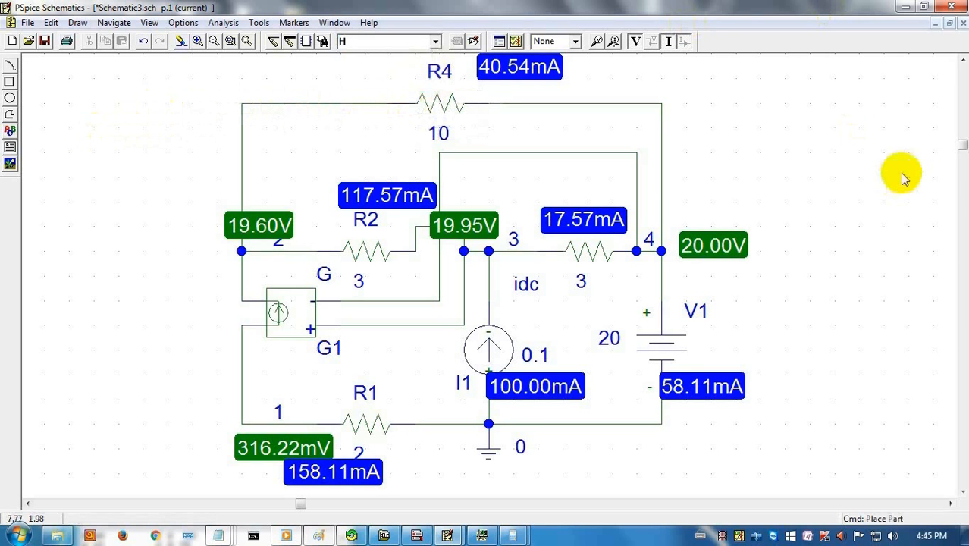